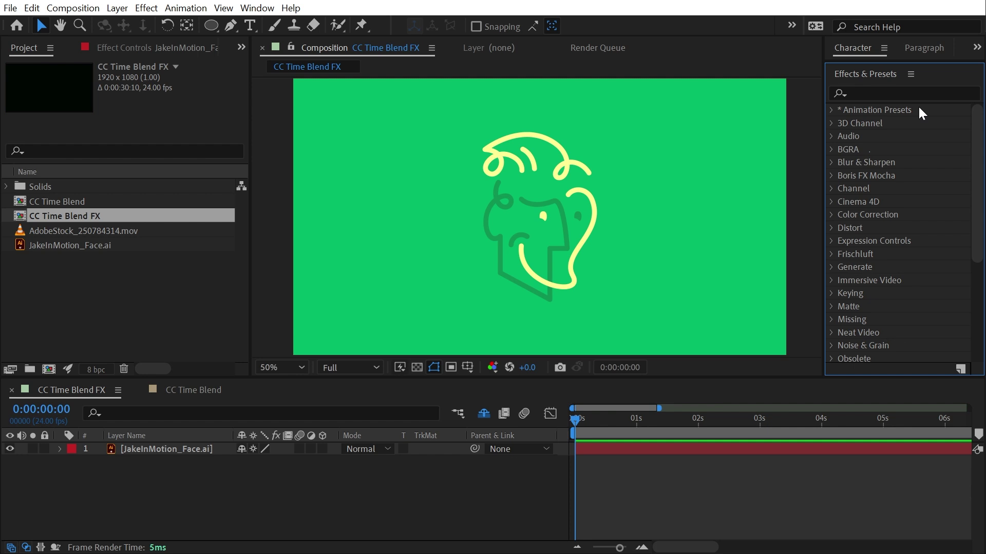
Scroll the Effects & Presets list and expand the Time category to list its effects.
{"action": "scroll", "coordinate": [896, 186], "scroll_direction": "down", "scroll_amount": 3}
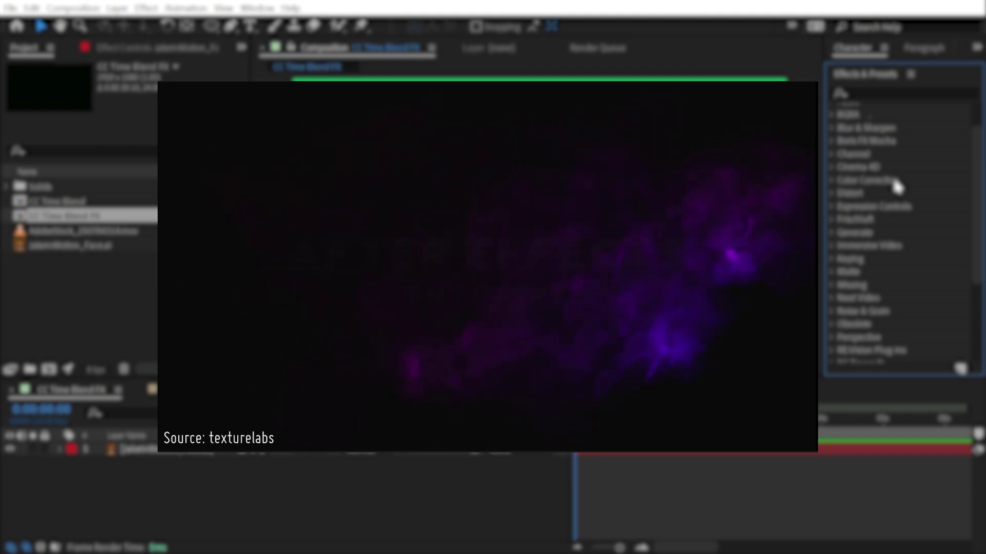
{"action": "scroll", "coordinate": [895, 187], "scroll_direction": "down", "scroll_amount": 1}
{"action": "scroll", "coordinate": [897, 187], "scroll_direction": "down", "scroll_amount": 2}
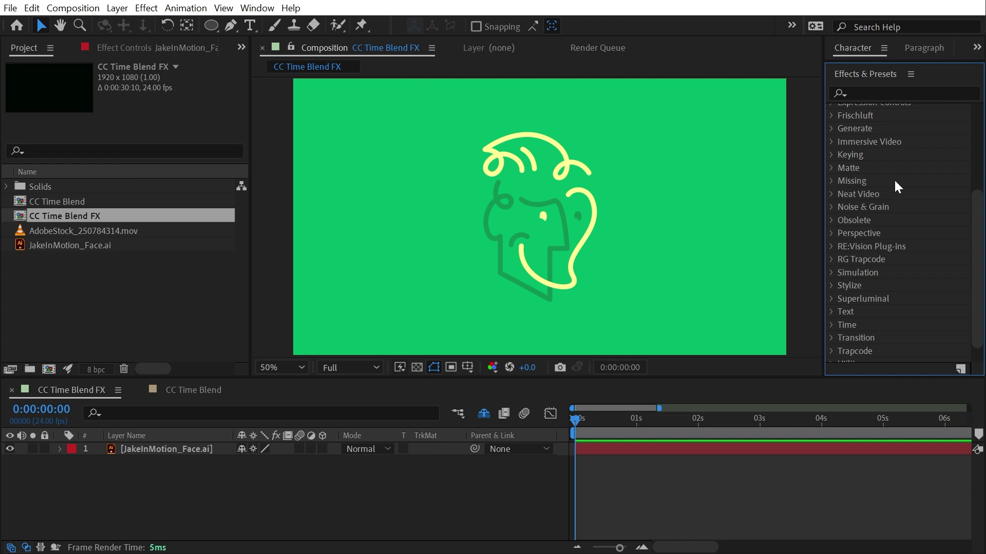
{"action": "scroll", "coordinate": [890, 221], "scroll_direction": "down", "scroll_amount": 1}
{"action": "left_click", "coordinate": [832, 304]}
{"action": "scroll", "coordinate": [828, 301], "scroll_direction": "down", "scroll_amount": 3}
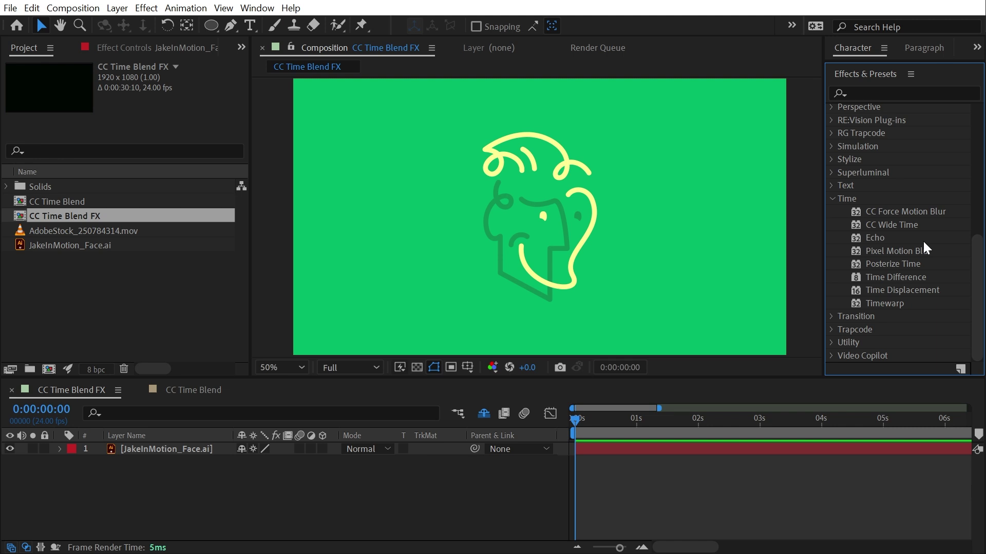
Search Effects & Presets for 'time blend' and select the CC Time Blend preset.
{"action": "left_click", "coordinate": [872, 96]}
{"action": "type", "text": "time blend"}
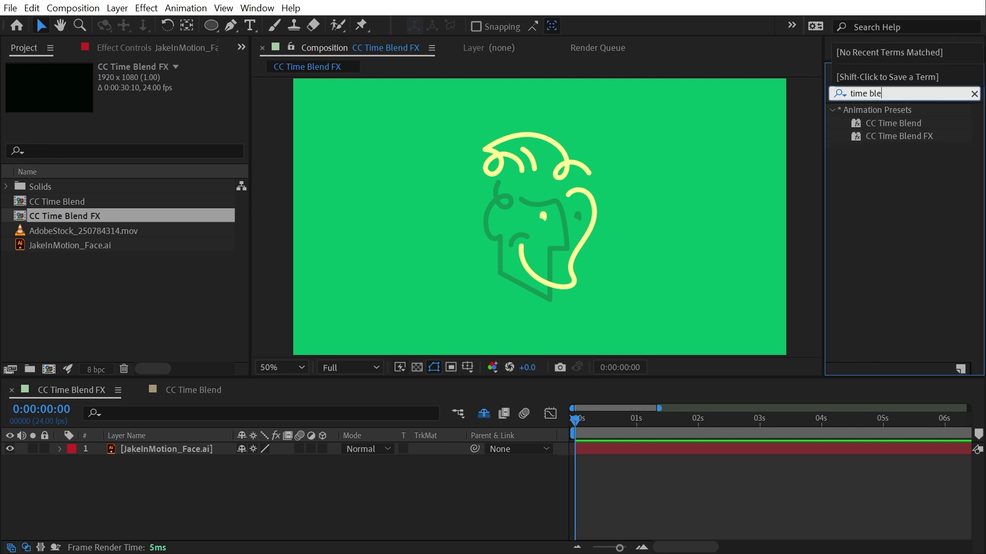
{"action": "left_click", "coordinate": [881, 123]}
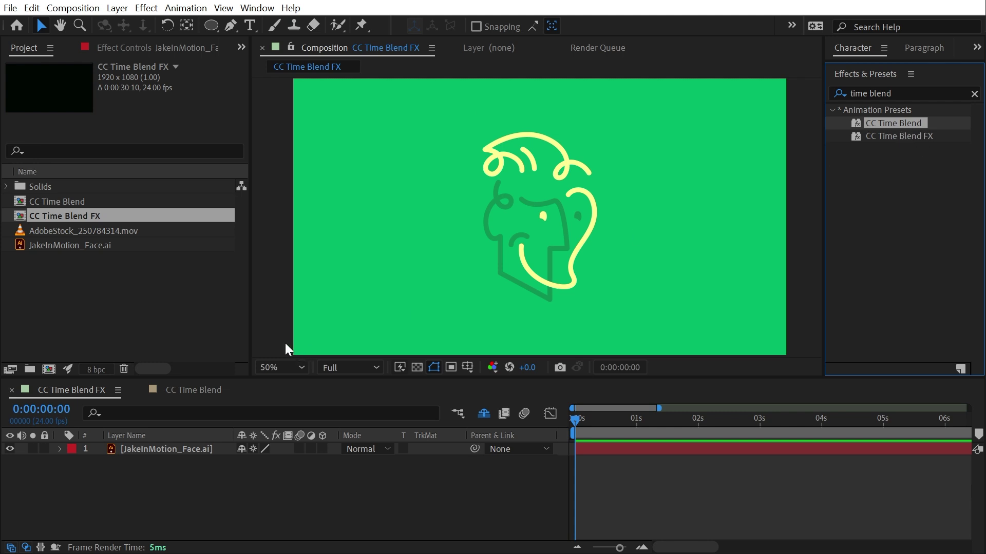
Open the CC Time Blend composition, preview the stair footage, and select its layer.
{"action": "left_click", "coordinate": [194, 390]}
{"action": "left_click_drag", "start_coordinate": [586, 430], "coordinate": [439, 425]}
{"action": "key", "text": "space"}
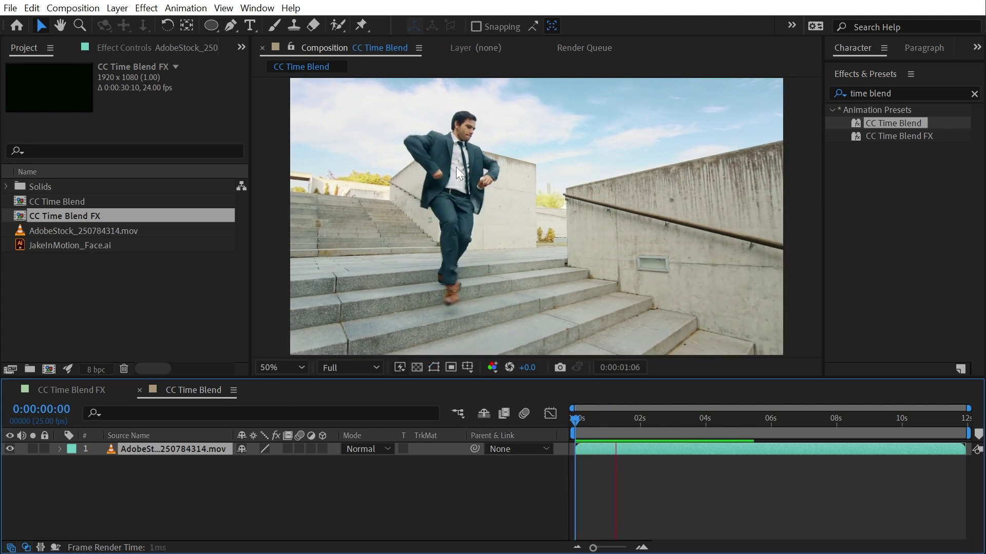
{"action": "left_click", "coordinate": [498, 203]}
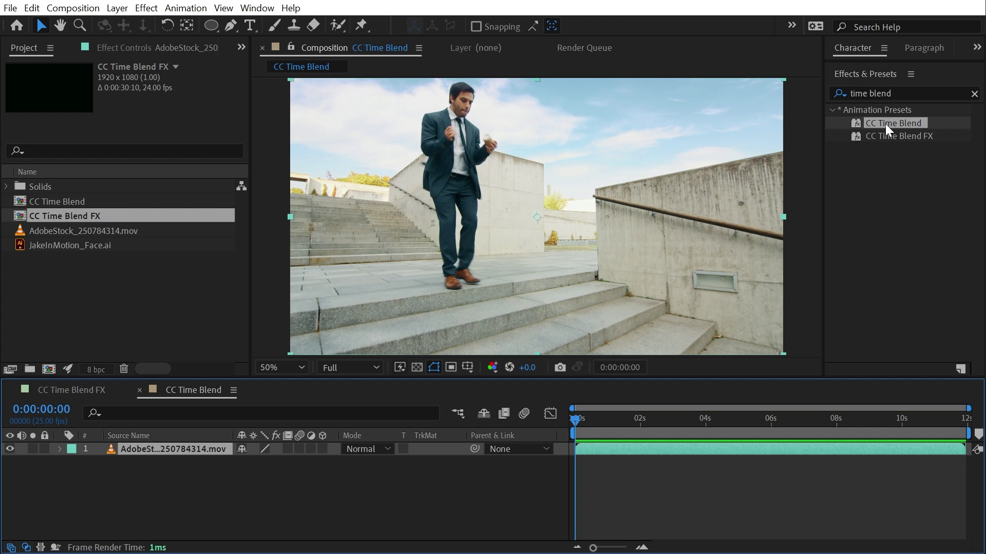
Apply the CC Time Blend preset to the stair footage, keeping the Blend transfer mode.
{"action": "left_click_drag", "start_coordinate": [883, 121], "coordinate": [528, 195]}
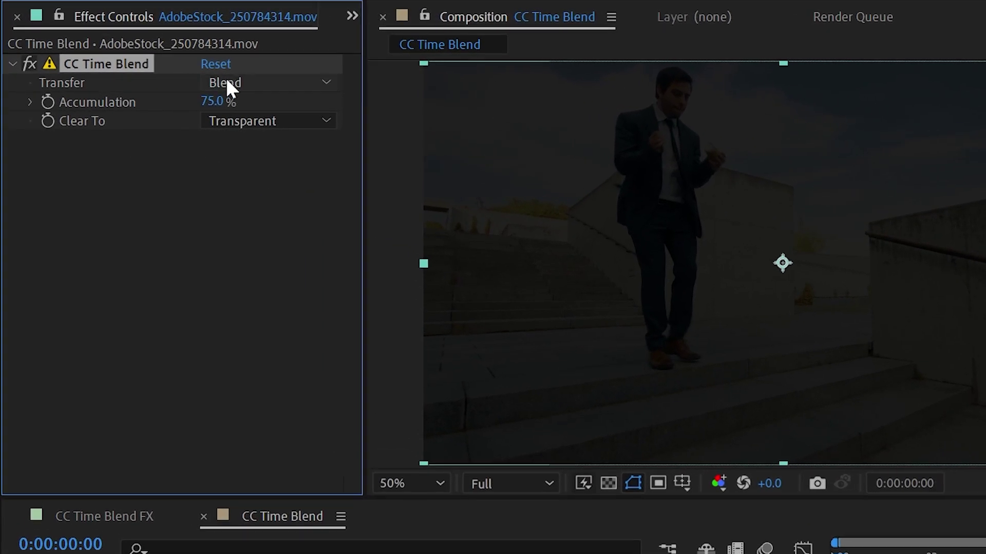
{"action": "left_click", "coordinate": [186, 90]}
{"action": "left_click", "coordinate": [88, 154]}
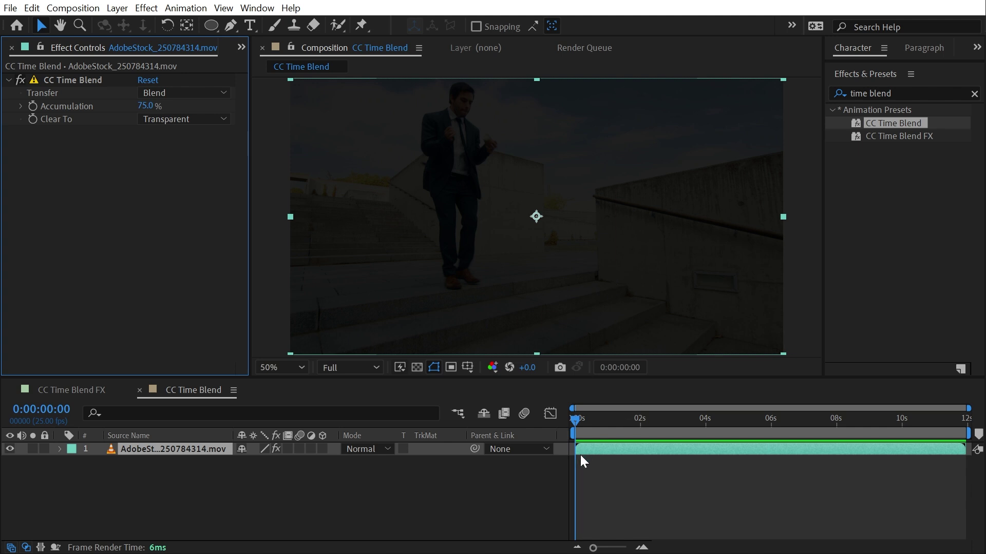
Preview the blended footage and inspect the trails at about 8.7 s, 7 s, 0 s and 3 s.
{"action": "left_click", "coordinate": [535, 421]}
{"action": "key", "text": "space"}
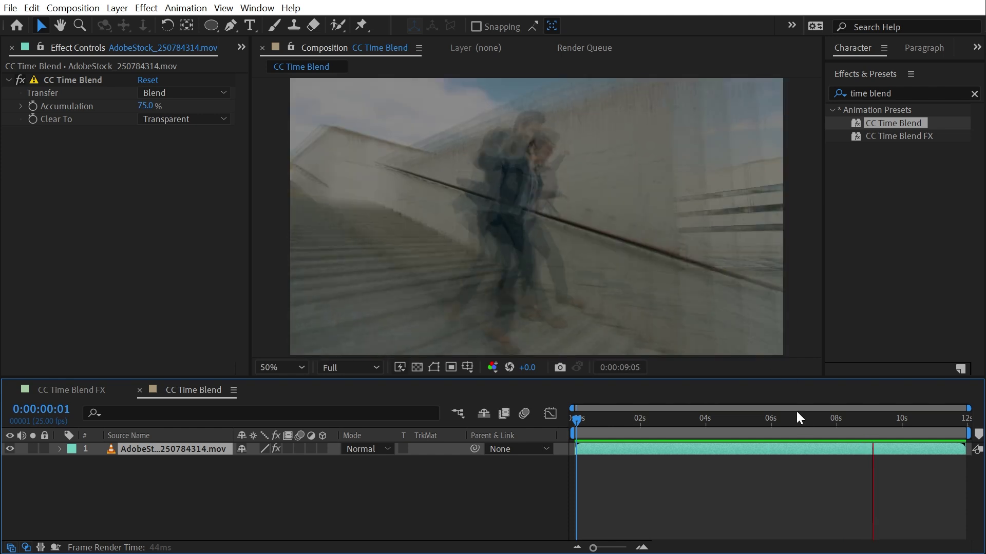
{"action": "left_click", "coordinate": [883, 446]}
{"action": "left_click", "coordinate": [859, 421]}
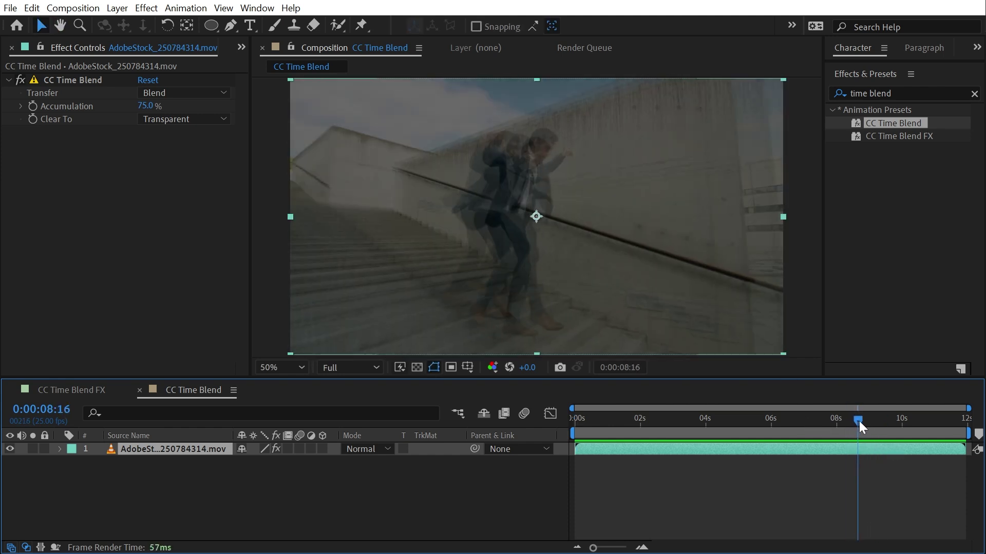
{"action": "left_click", "coordinate": [815, 422]}
{"action": "key", "text": "Home"}
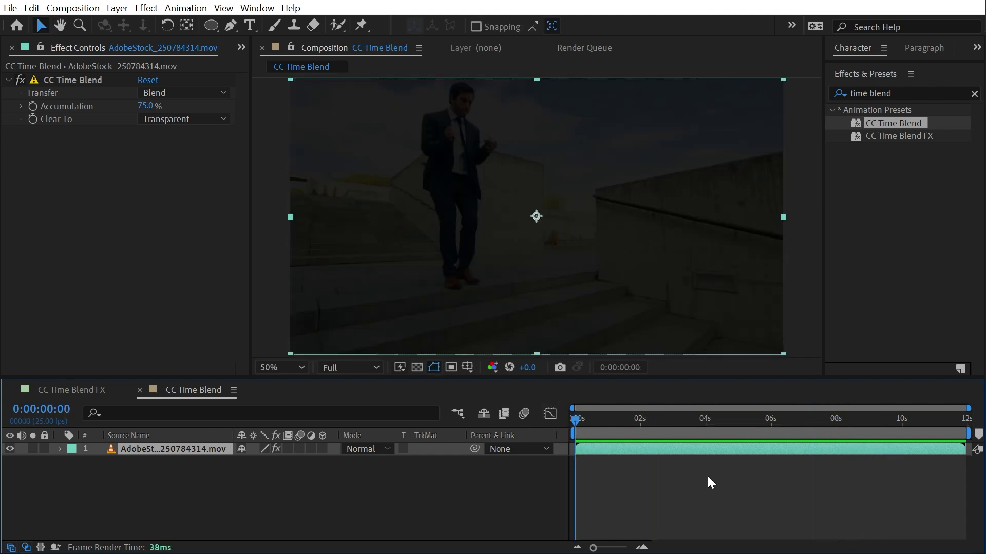
{"action": "left_click", "coordinate": [672, 421]}
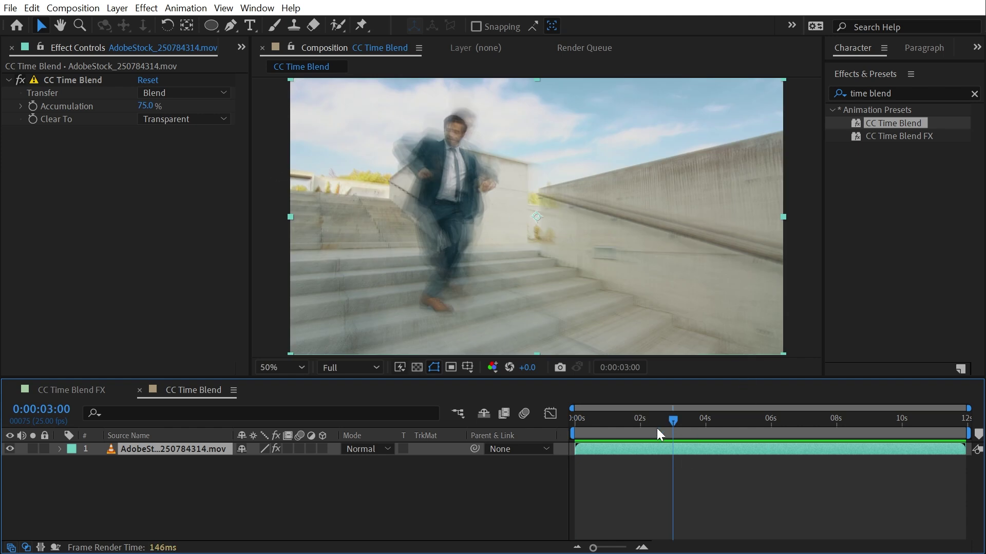
Set CC Time Blend's Transfer to Composite Under and scrub the timeline to inspect the trails.
{"action": "left_click", "coordinate": [170, 93]}
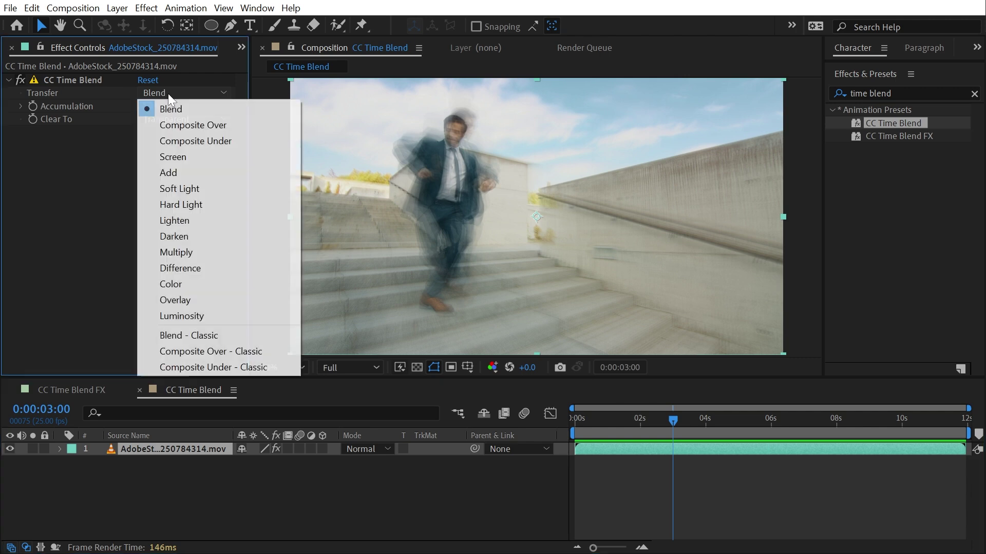
{"action": "left_click", "coordinate": [227, 140]}
{"action": "left_click_drag", "start_coordinate": [605, 422], "coordinate": [575, 421]}
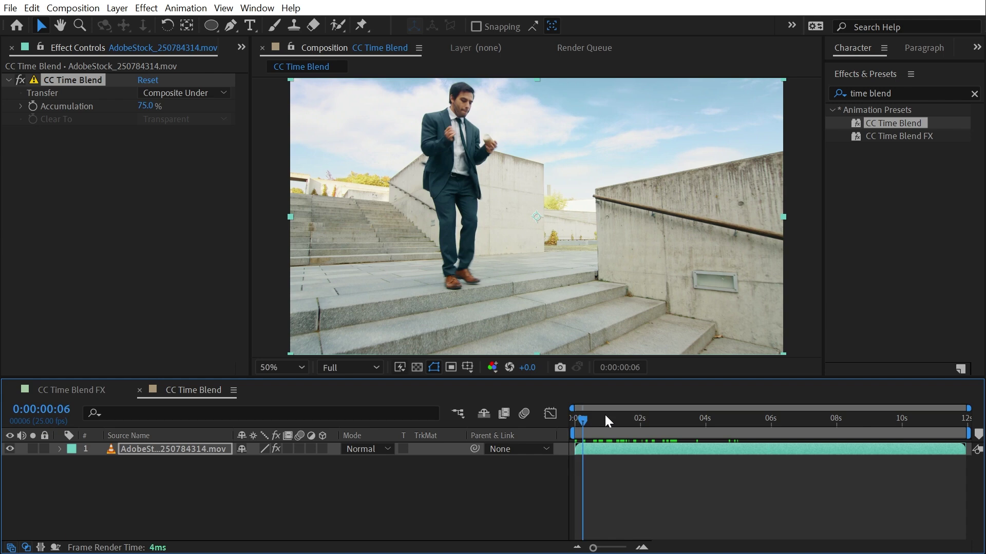
{"action": "left_click_drag", "start_coordinate": [604, 416], "coordinate": [699, 452]}
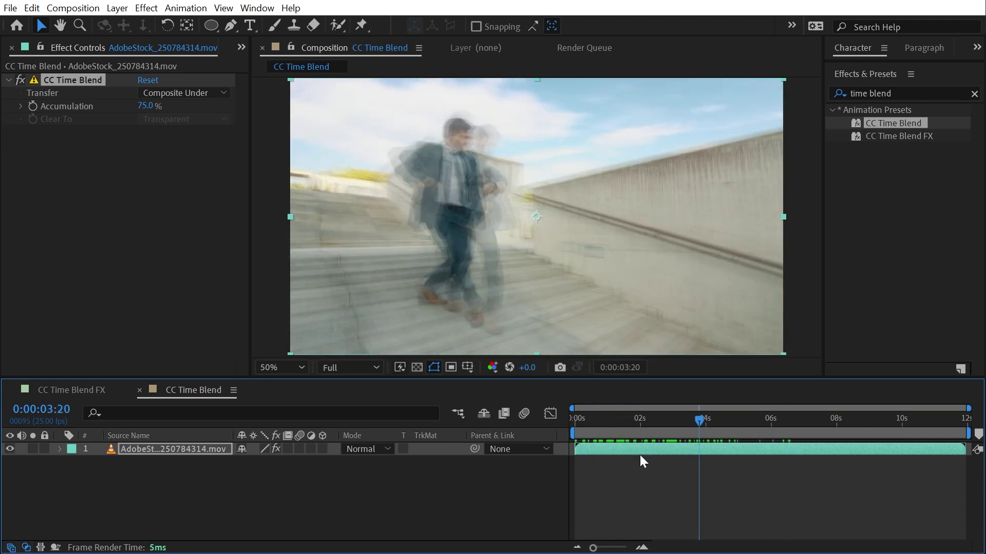
{"action": "left_click", "coordinate": [567, 422]}
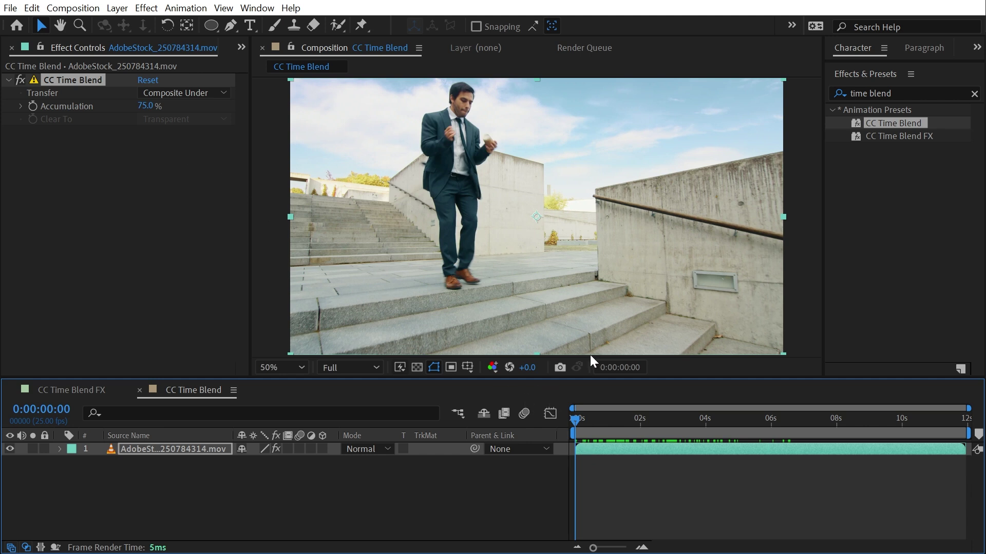
{"action": "left_click", "coordinate": [31, 8]}
Run Purge All Memory & Disk Cache, confirm with OK, and replay the stair clip.
{"action": "mouse_move", "coordinate": [97, 308]}
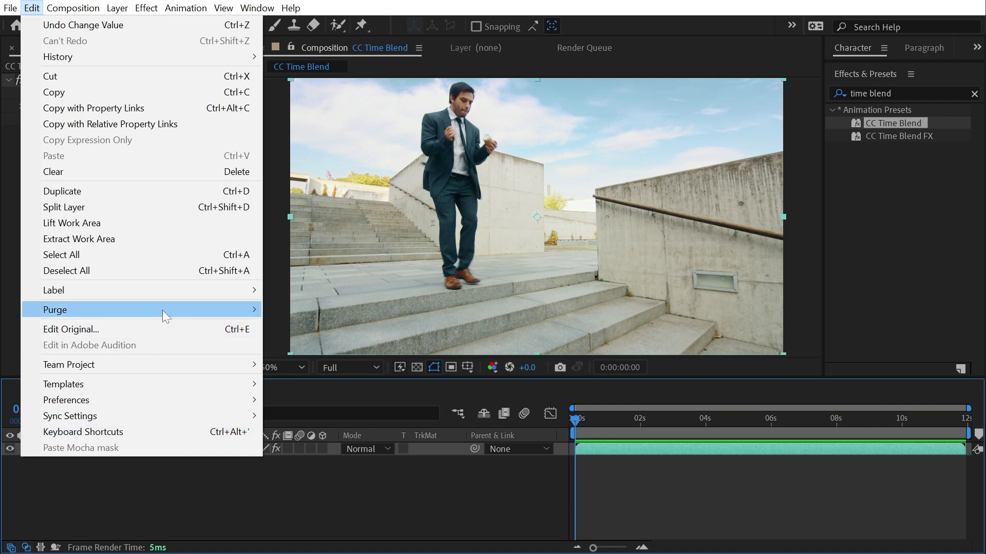
{"action": "mouse_move", "coordinate": [162, 310]}
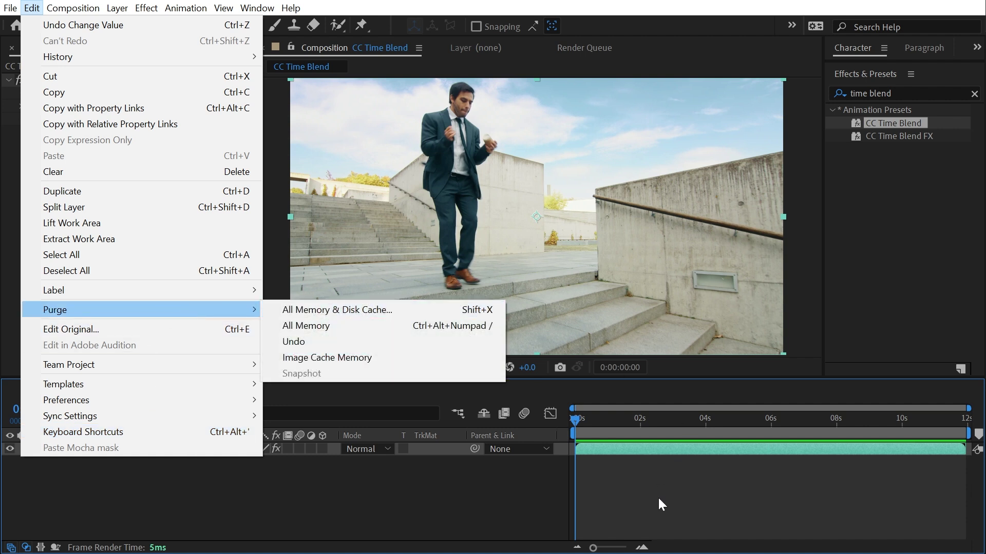
{"action": "key", "text": "shift+x"}
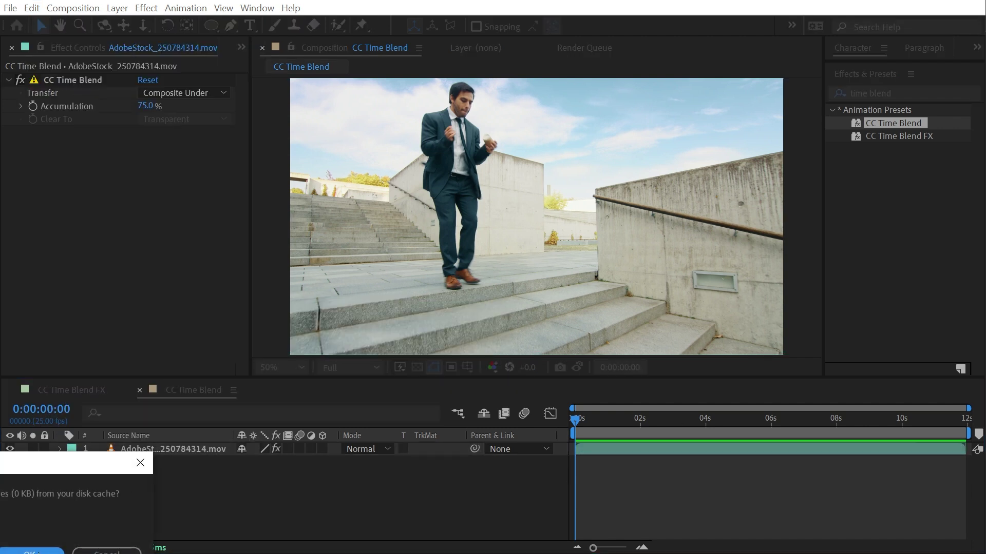
{"action": "left_click", "coordinate": [31, 552]}
{"action": "left_click", "coordinate": [615, 481]}
{"action": "key", "text": "space"}
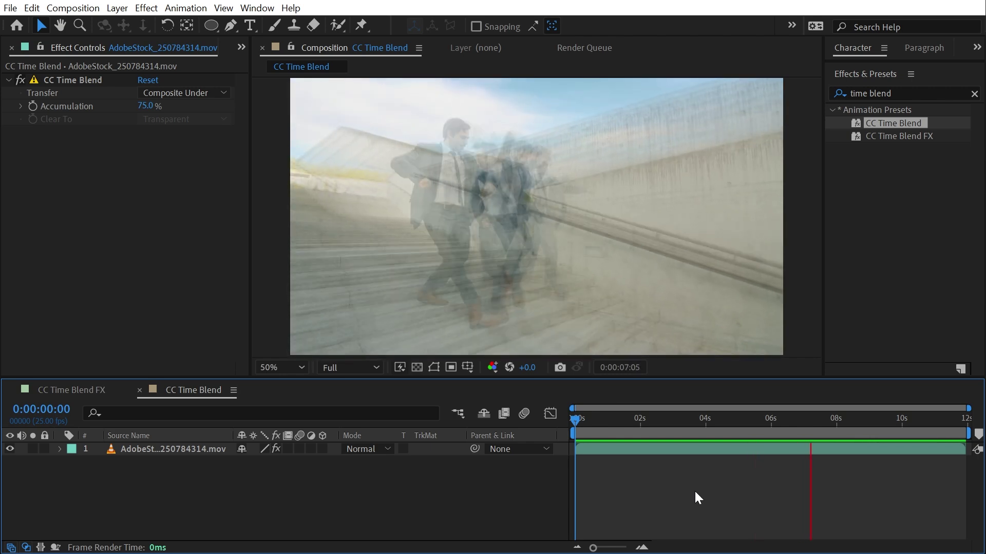
{"action": "key", "text": "space"}
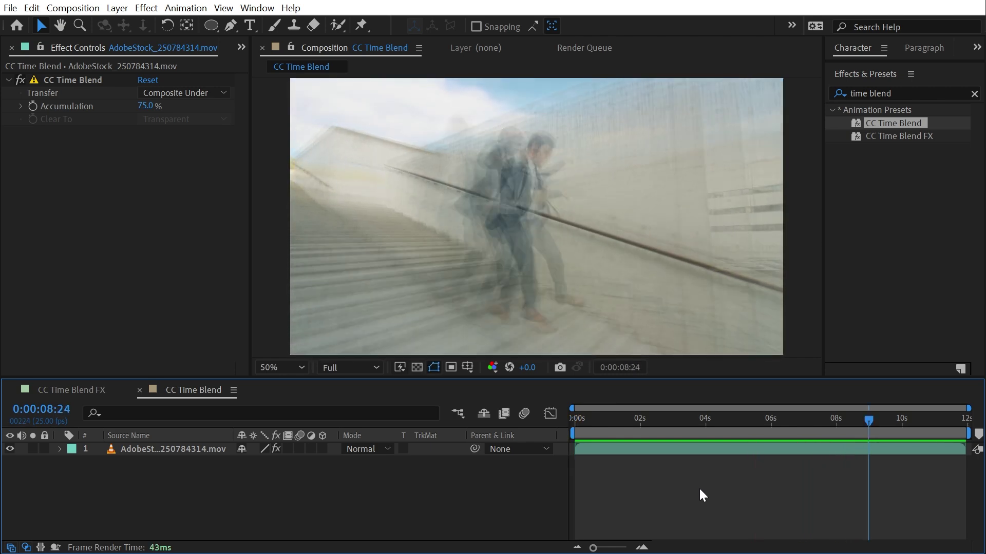
Lower CC Time Blend's Accumulation and preview the lighter trails.
{"action": "left_click_drag", "start_coordinate": [629, 405], "coordinate": [436, 425]}
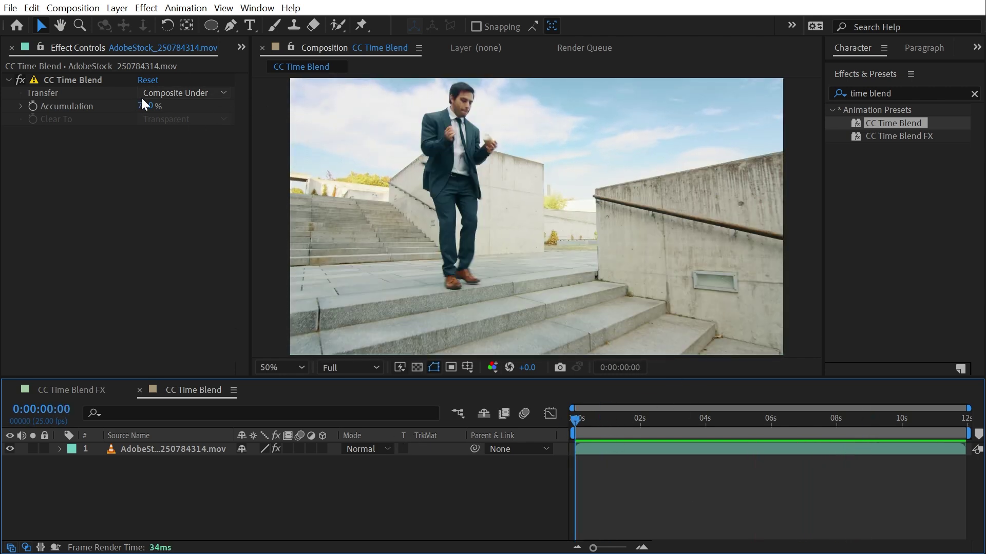
{"action": "left_click_drag", "start_coordinate": [149, 106], "coordinate": [109, 106]}
{"action": "left_click", "coordinate": [608, 502]}
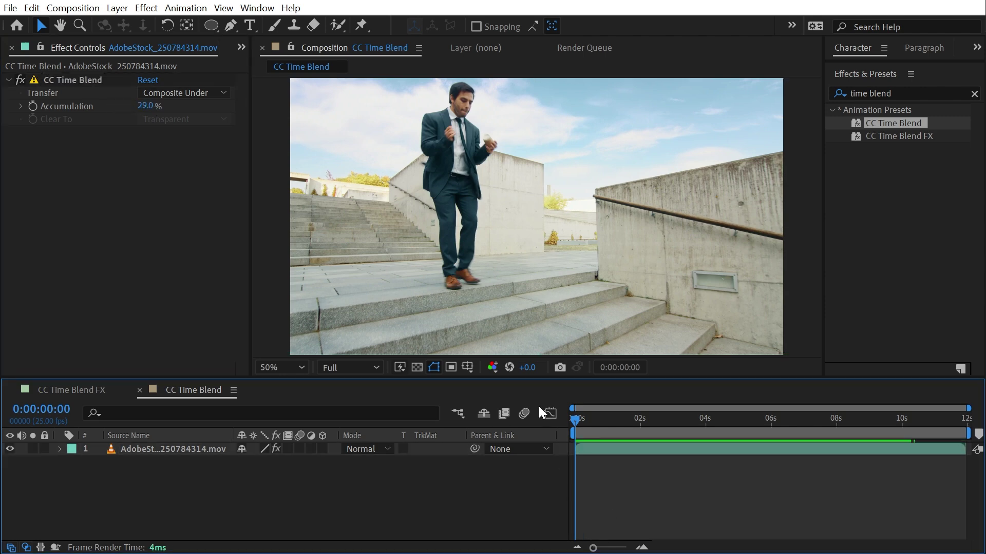
{"action": "key", "text": "space"}
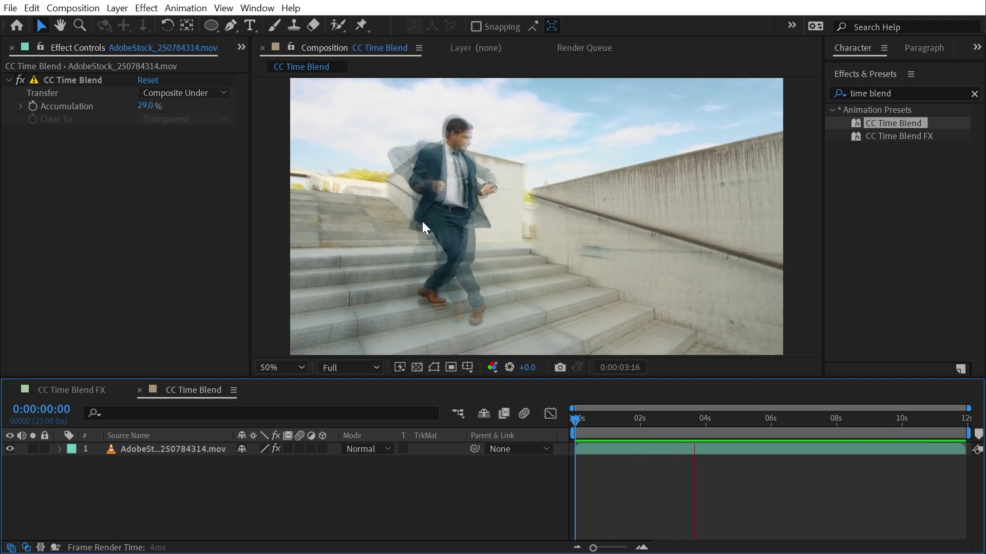
{"action": "key", "text": "space"}
{"action": "key", "text": "Home"}
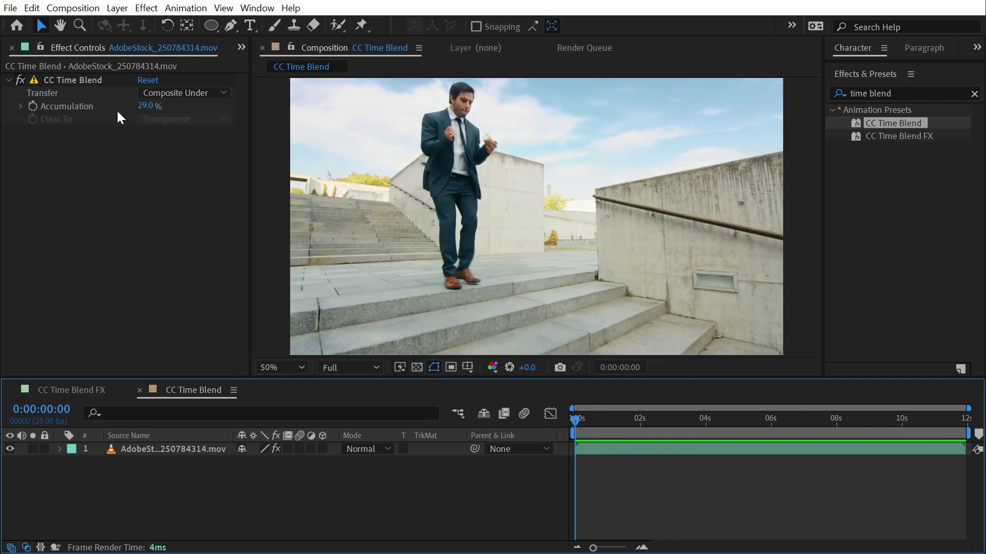
Set the transfer mode to Screen, preview it, then switch to the CC Time Blend FX comp.
{"action": "left_click", "coordinate": [183, 93]}
{"action": "left_click", "coordinate": [184, 161]}
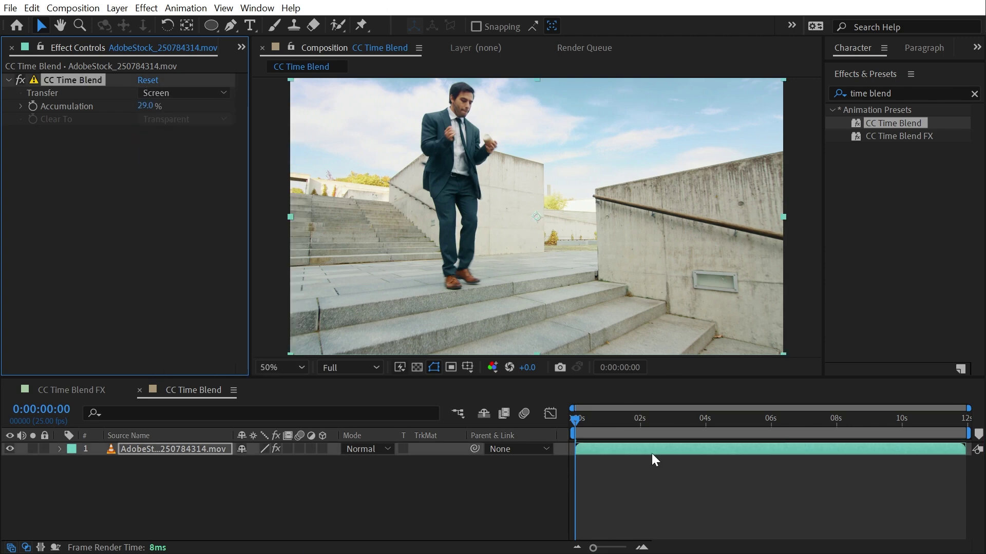
{"action": "key", "text": "space"}
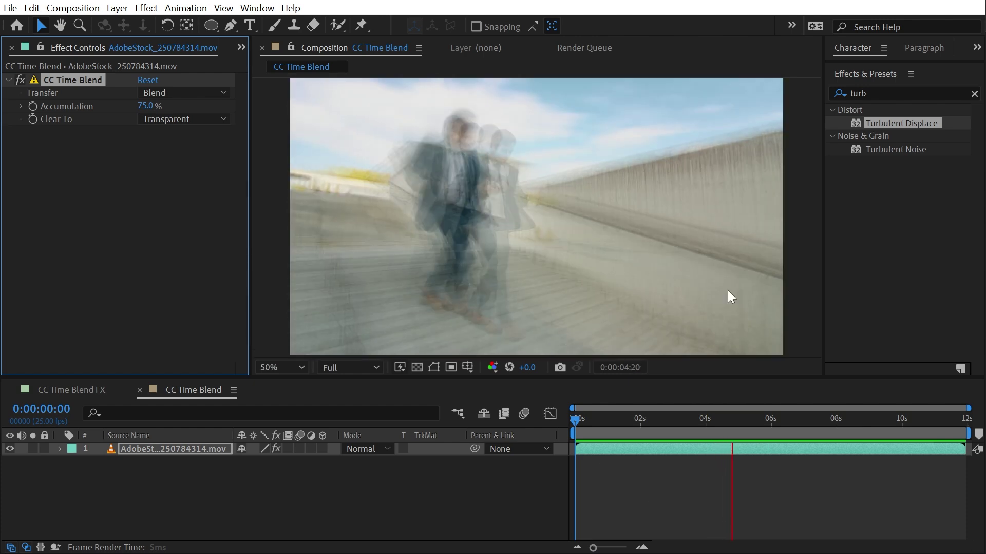
{"action": "left_click_drag", "start_coordinate": [763, 422], "coordinate": [802, 423]}
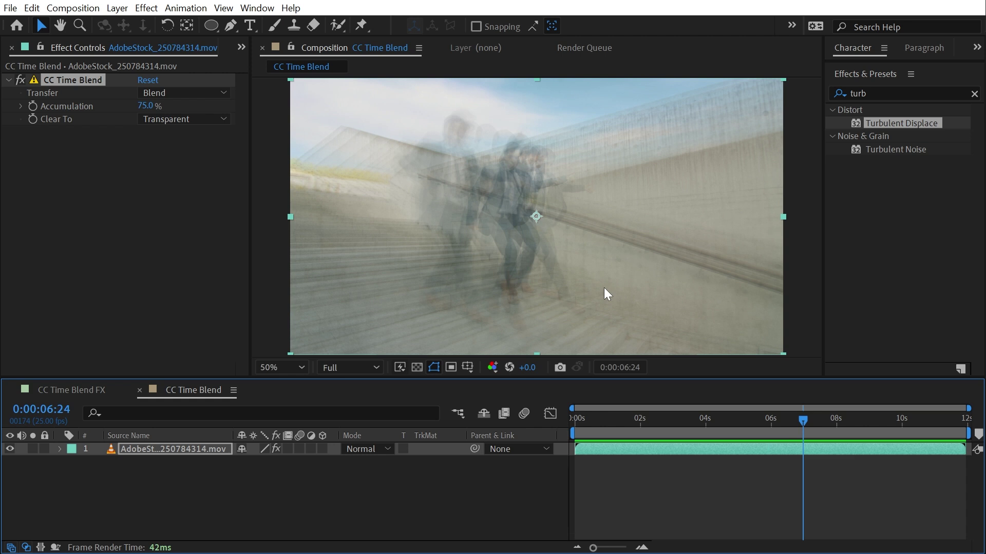
{"action": "left_click", "coordinate": [129, 390]}
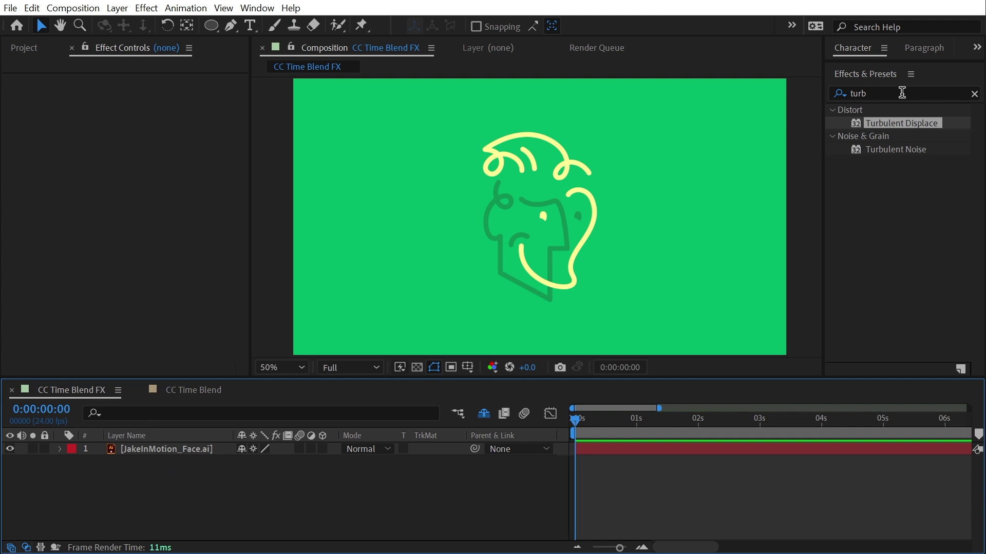
Create a new adjustment layer and apply the CC Time Blend FX preset to it.
{"action": "double_click", "coordinate": [900, 93]}
{"action": "type", "text": "time b"}
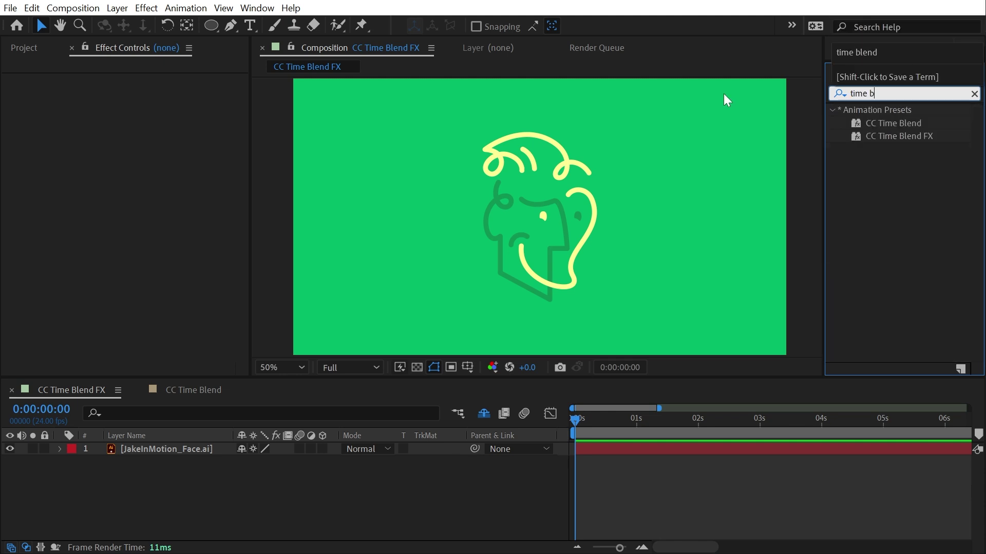
{"action": "left_click", "coordinate": [916, 136]}
{"action": "left_click", "coordinate": [117, 8]}
{"action": "mouse_move", "coordinate": [128, 23]}
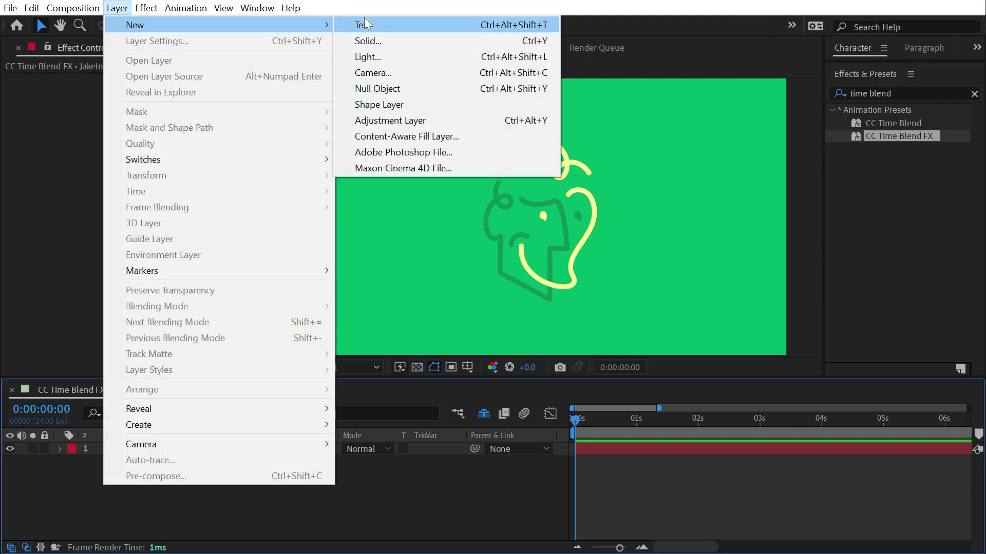
{"action": "left_click", "coordinate": [414, 121]}
{"action": "left_click_drag", "start_coordinate": [917, 140], "coordinate": [174, 450]}
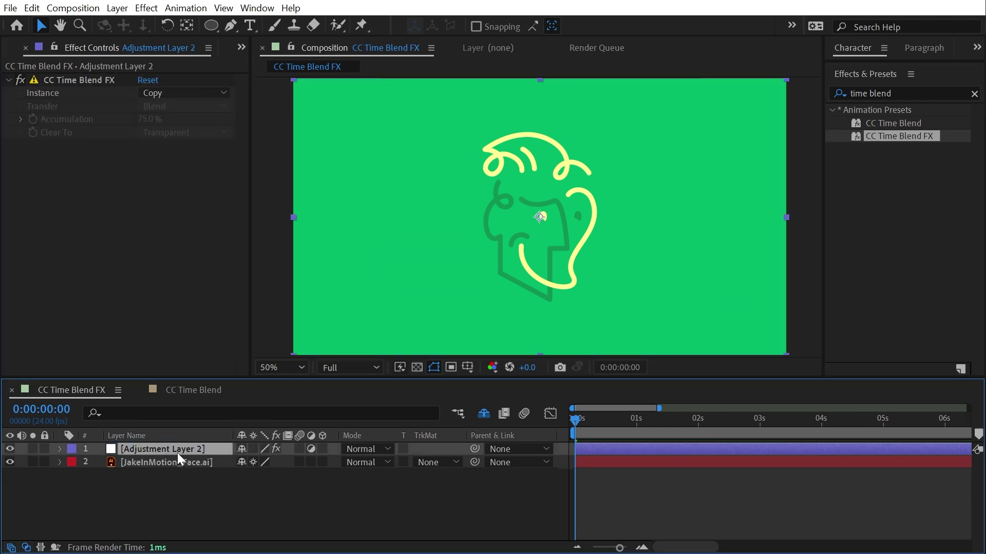
Rename the adjustment layer 'Time Blend FX' and leave the effect's Instance on Copy.
{"action": "key", "text": "Return"}
{"action": "type", "text": "Time Blend F"}
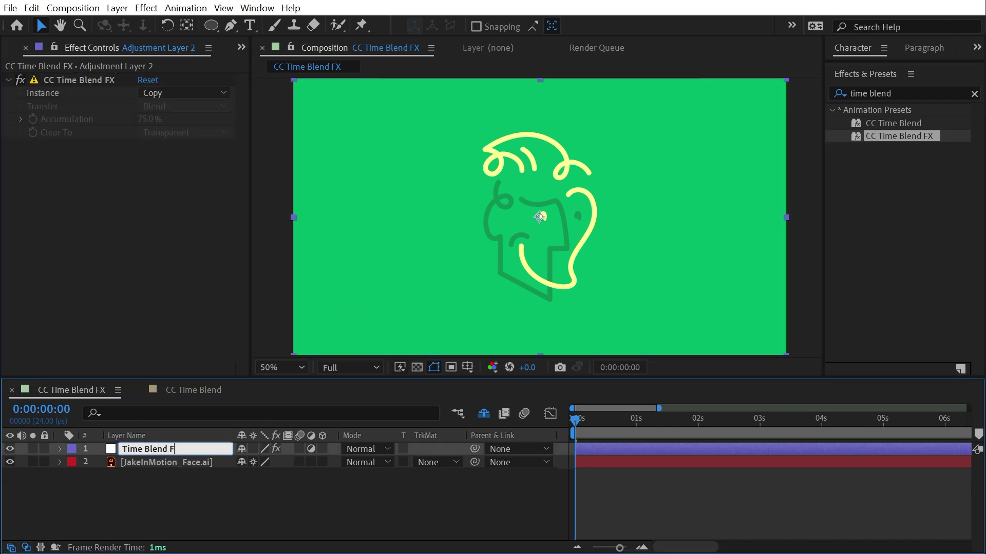
{"action": "type", "text": "X"}
{"action": "key", "text": "Return"}
{"action": "left_click", "coordinate": [60, 80]}
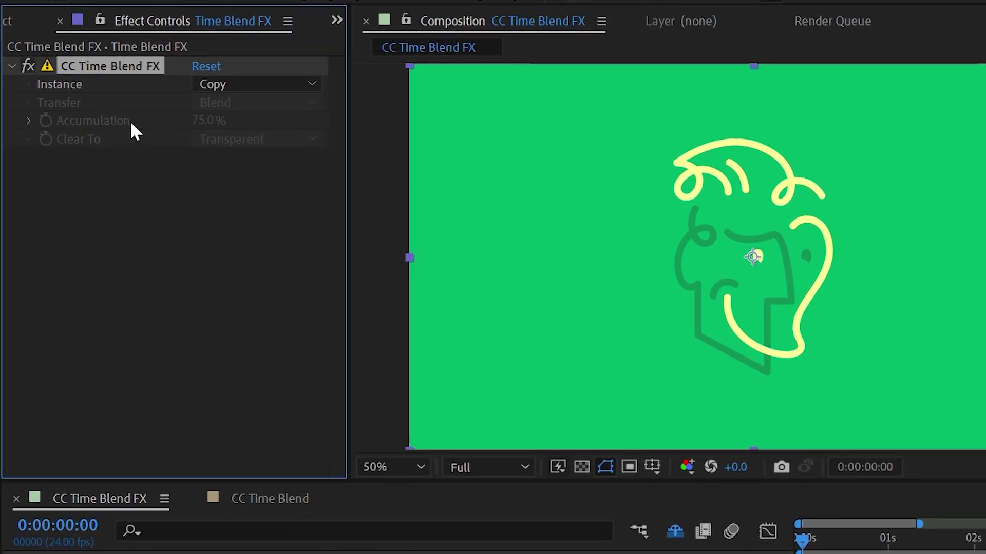
{"action": "left_click", "coordinate": [245, 81]}
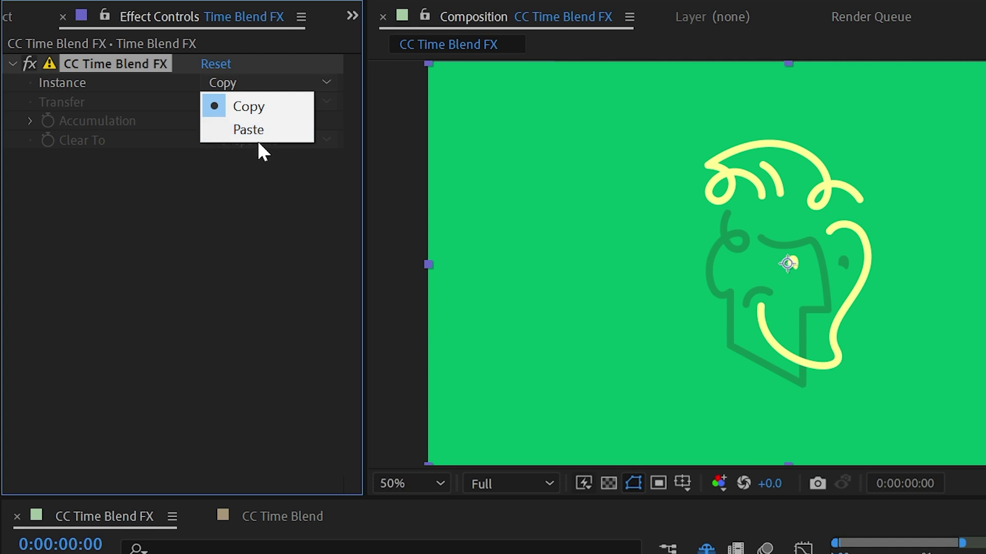
{"action": "left_click", "coordinate": [258, 206]}
Duplicate the CC Time Blend FX effect and set the first instance to Paste.
{"action": "left_click", "coordinate": [97, 63]}
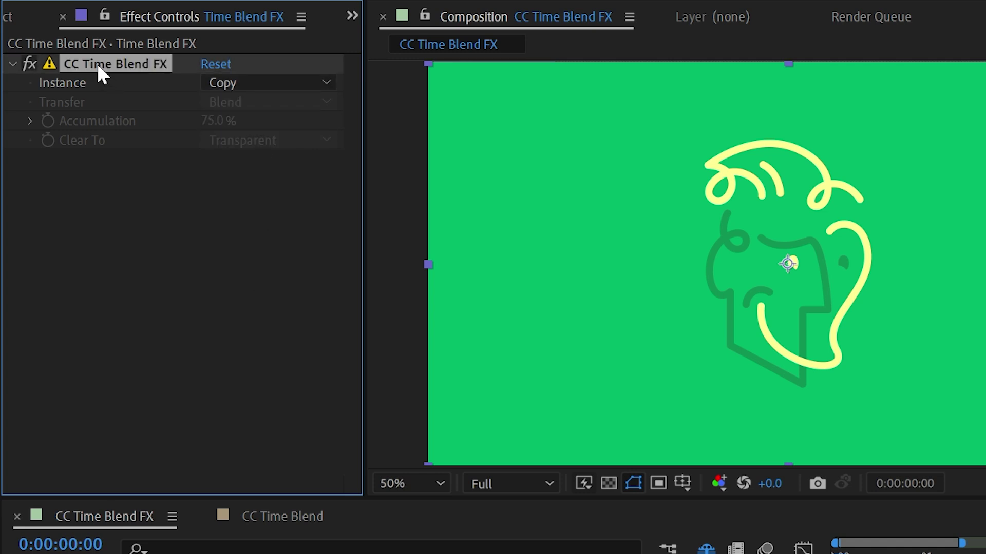
{"action": "key", "text": "ctrl+d"}
{"action": "left_click", "coordinate": [264, 80]}
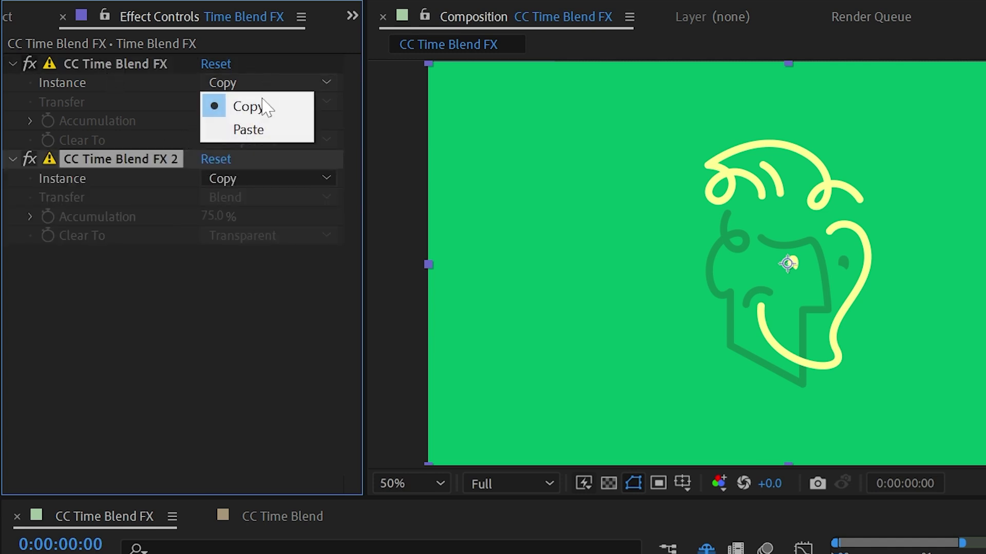
{"action": "left_click", "coordinate": [260, 132]}
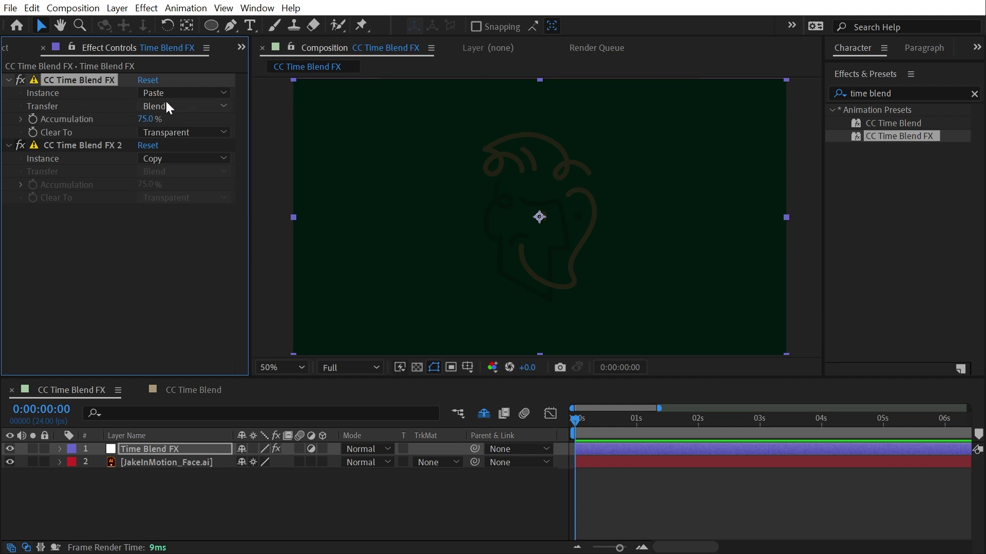
Add a Transform effect with Scale 98 between the two CC Time Blend FX effects.
{"action": "left_click", "coordinate": [892, 93]}
{"action": "type", "text": "transform"}
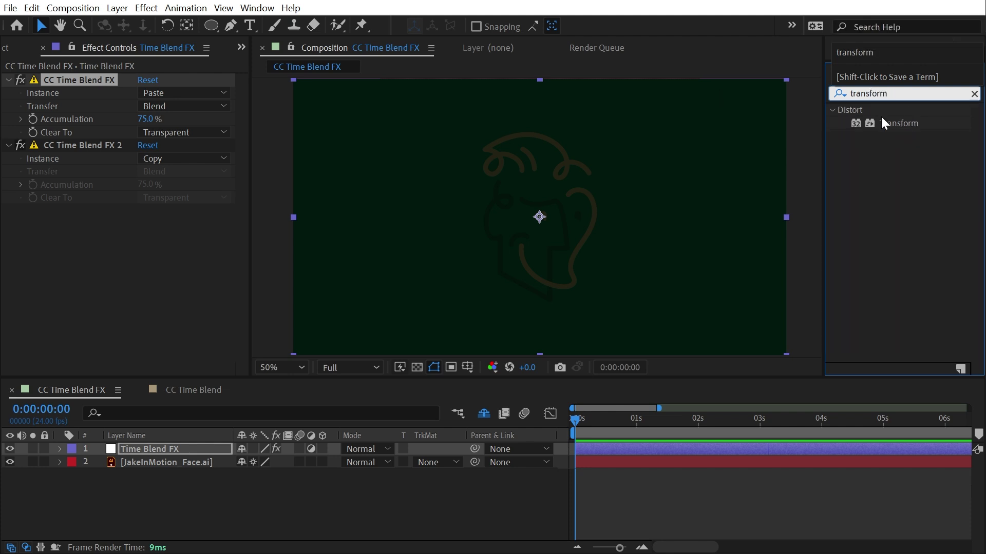
{"action": "left_click_drag", "start_coordinate": [881, 119], "coordinate": [94, 119]}
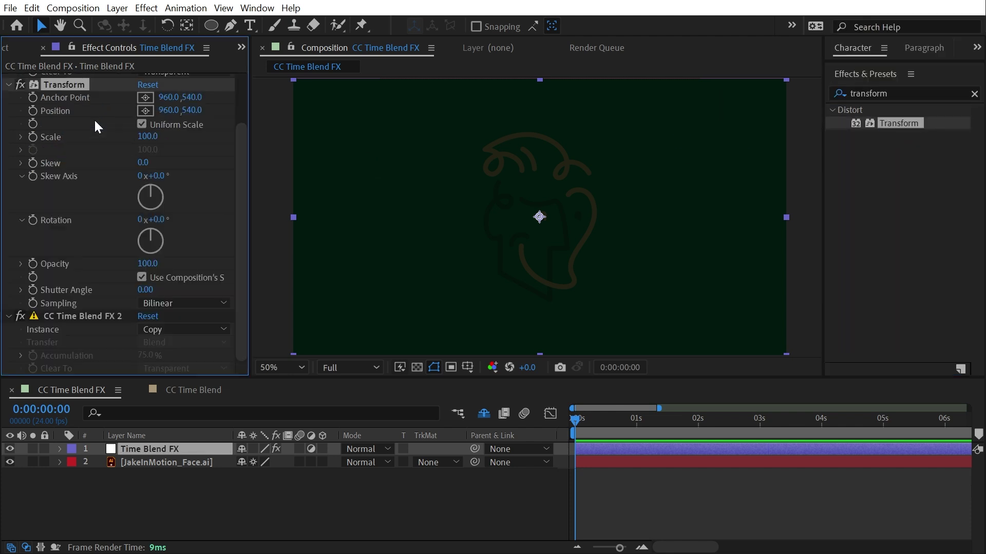
{"action": "left_click", "coordinate": [154, 136]}
{"action": "type", "text": "98"}
{"action": "key", "text": "Return"}
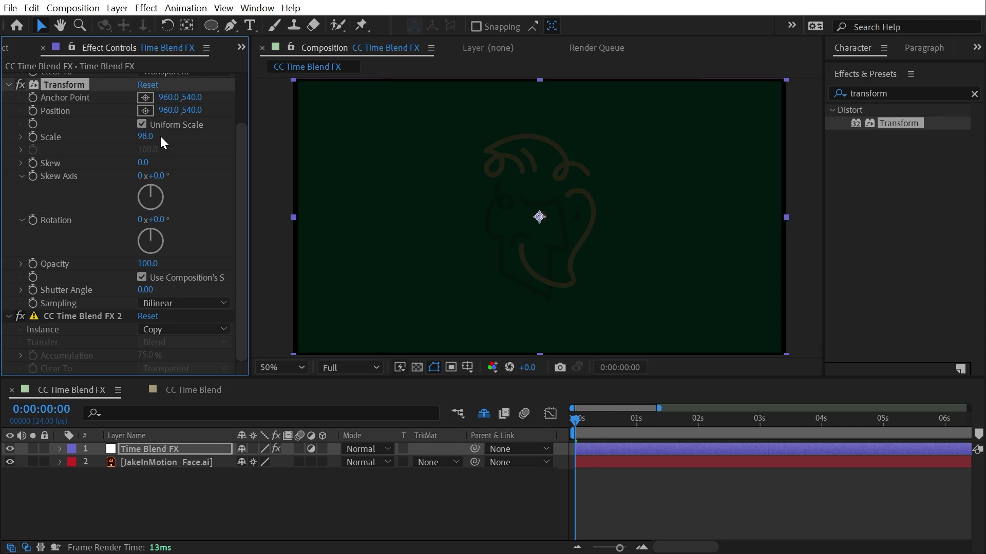
Preview the animation and turn off the Shy switch to reveal the credit text and BG layers.
{"action": "left_click", "coordinate": [660, 512]}
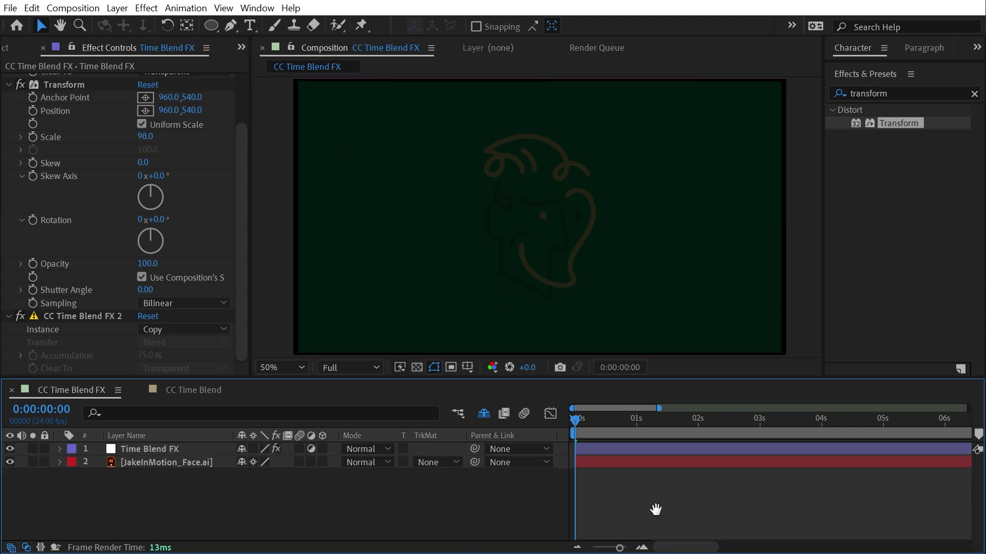
{"action": "key", "text": "space"}
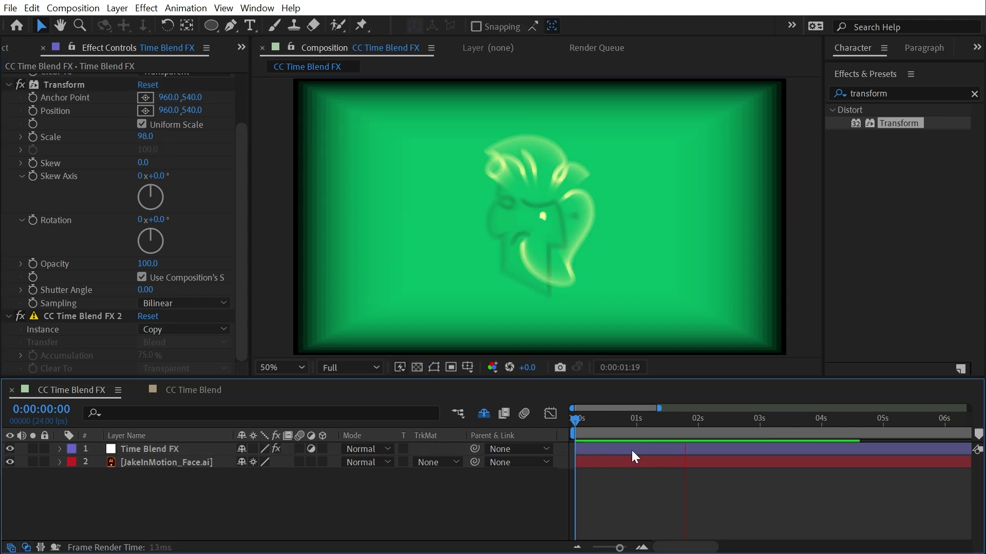
{"action": "left_click", "coordinate": [576, 450]}
{"action": "key", "text": "space"}
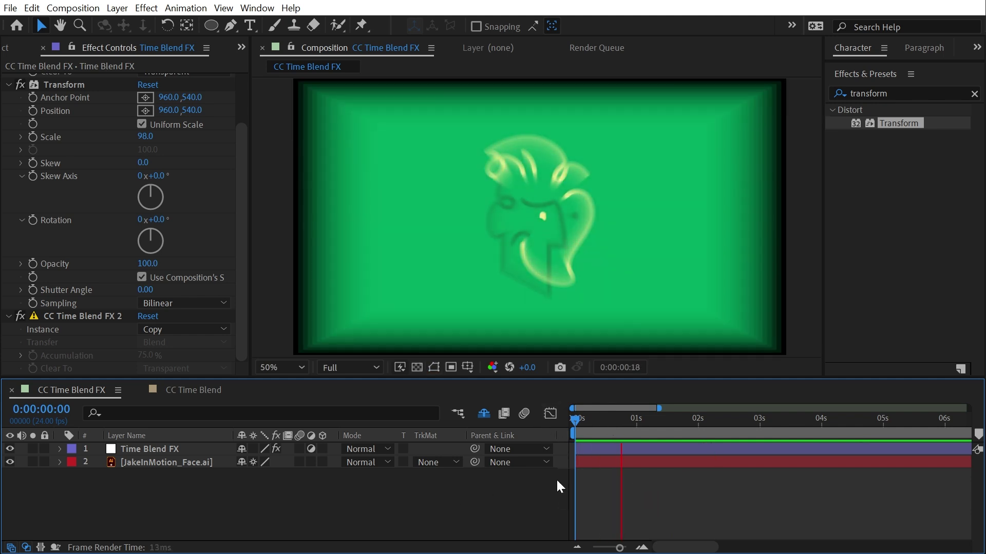
{"action": "left_click", "coordinate": [484, 413]}
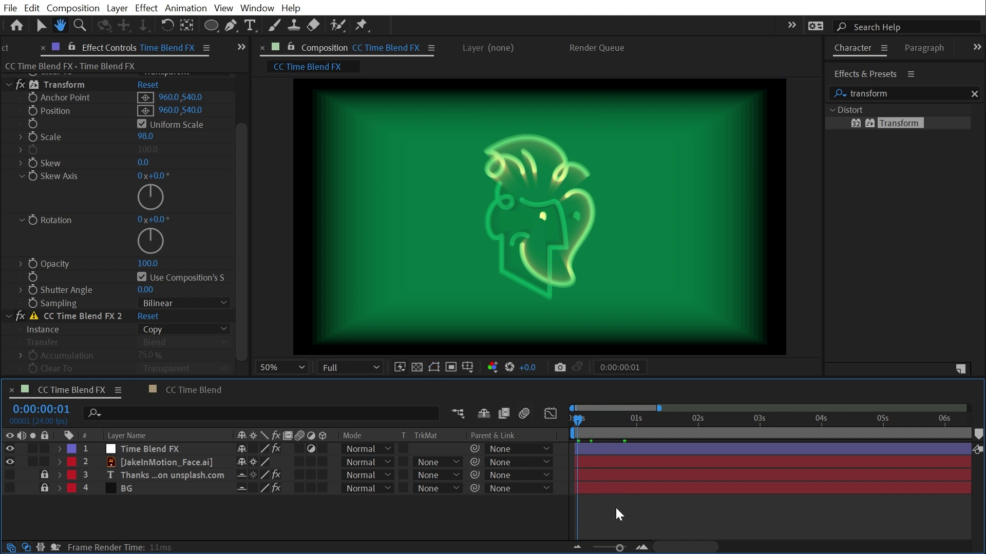
{"action": "key", "text": "space"}
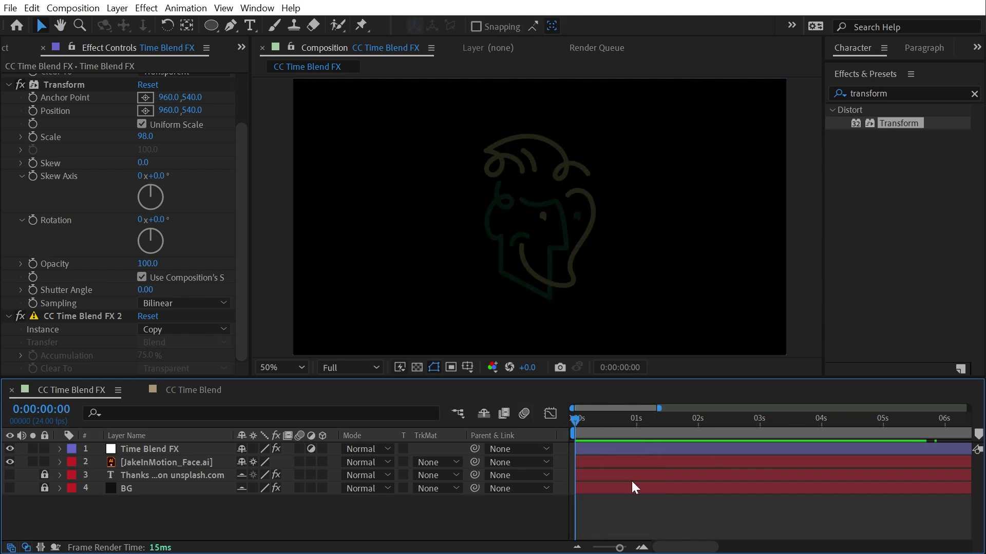
Purge the cached frames, play a fresh preview, and collapse the Transform properties.
{"action": "key", "text": "ctrl+alt+KP_Divide"}
{"action": "left_click", "coordinate": [26, 550]}
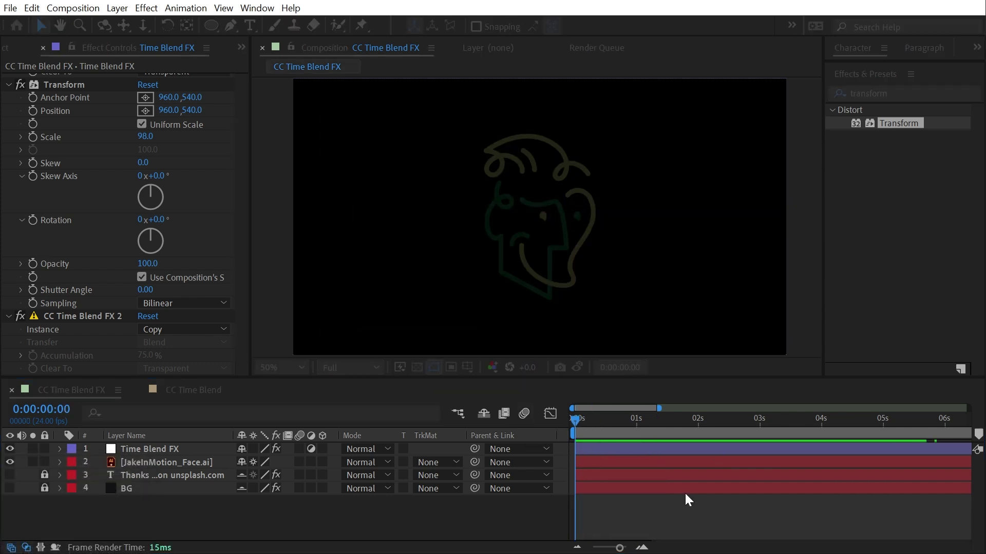
{"action": "left_click", "coordinate": [664, 510]}
{"action": "key", "text": "space"}
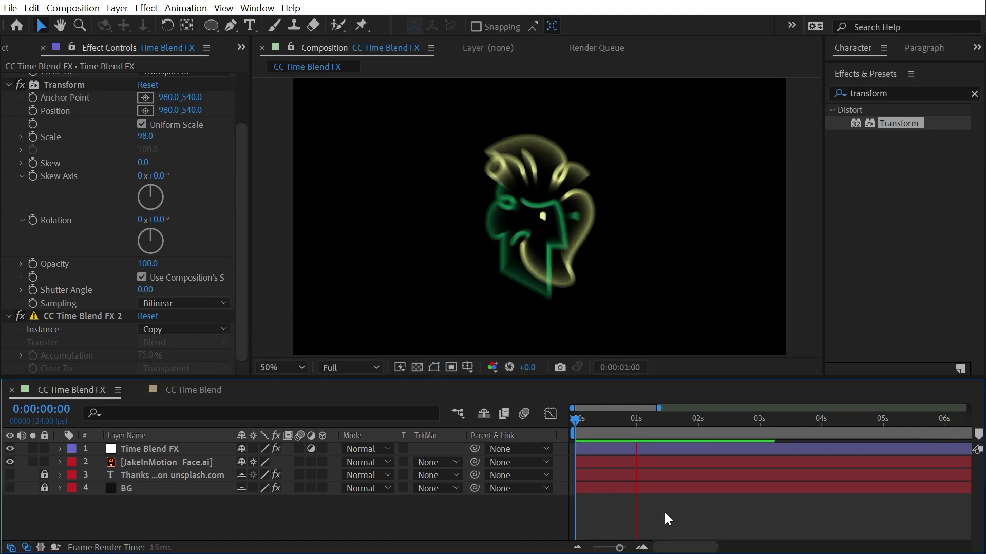
{"action": "key", "text": "space"}
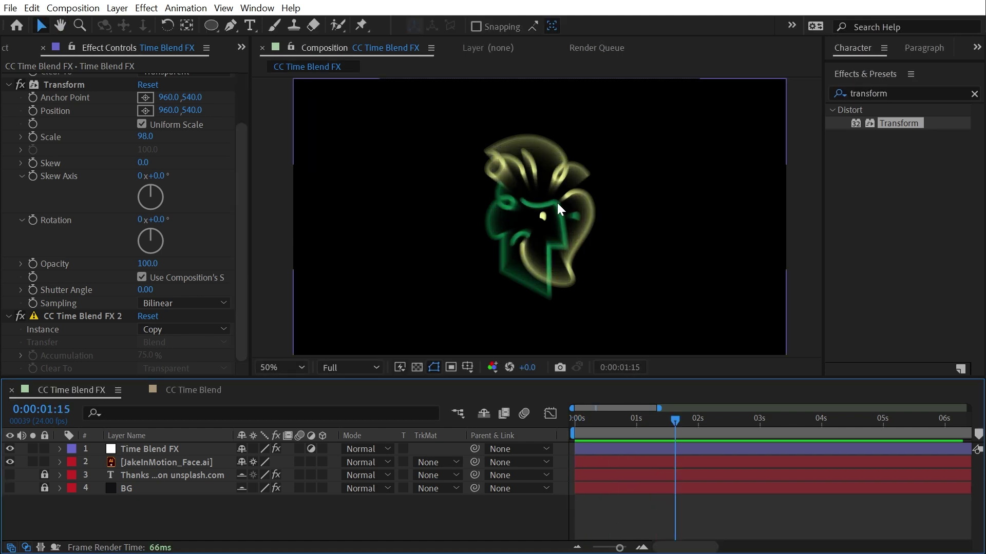
{"action": "scroll", "coordinate": [59, 211], "scroll_direction": "up", "scroll_amount": 3}
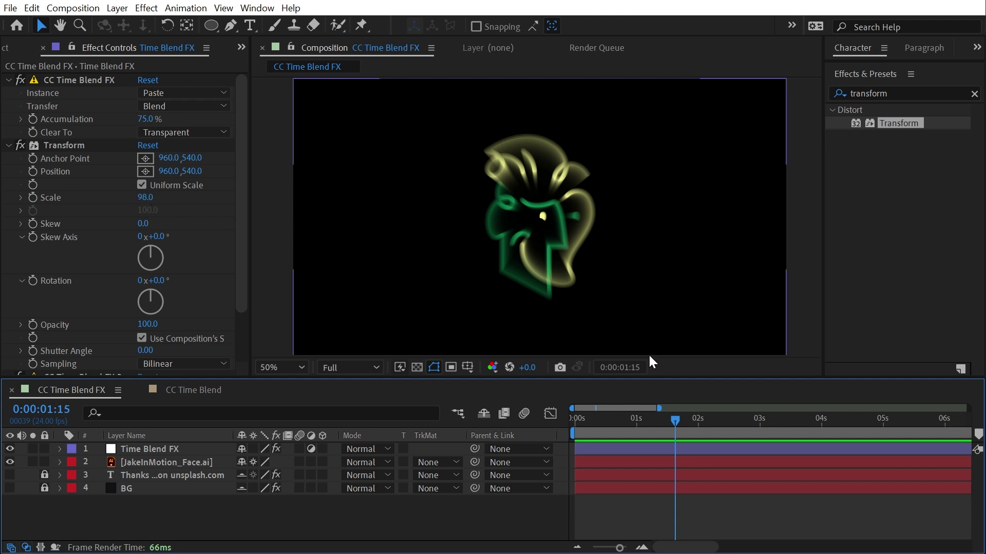
{"action": "scroll", "coordinate": [66, 219], "scroll_direction": "down", "scroll_amount": 3}
{"action": "scroll", "coordinate": [67, 216], "scroll_direction": "up", "scroll_amount": 3}
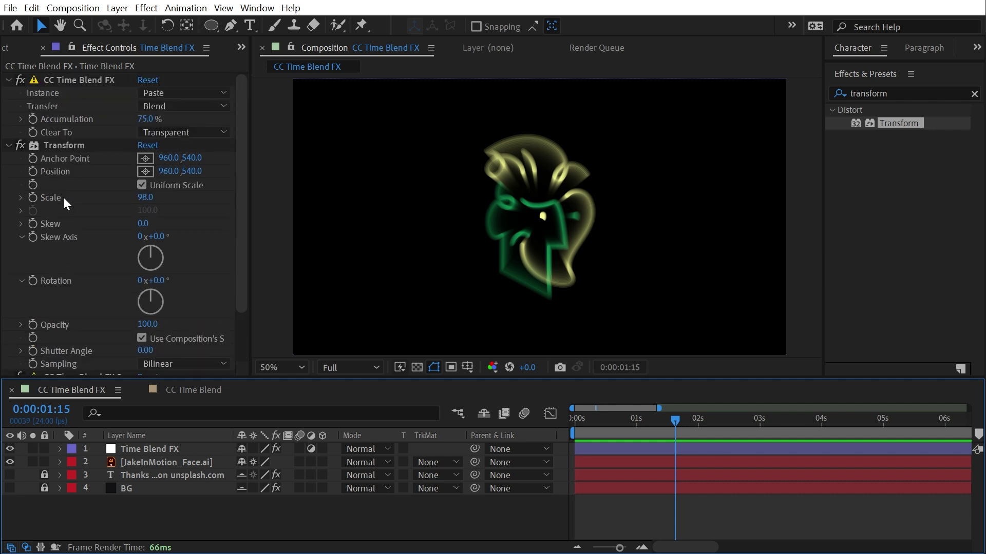
{"action": "left_click", "coordinate": [9, 145]}
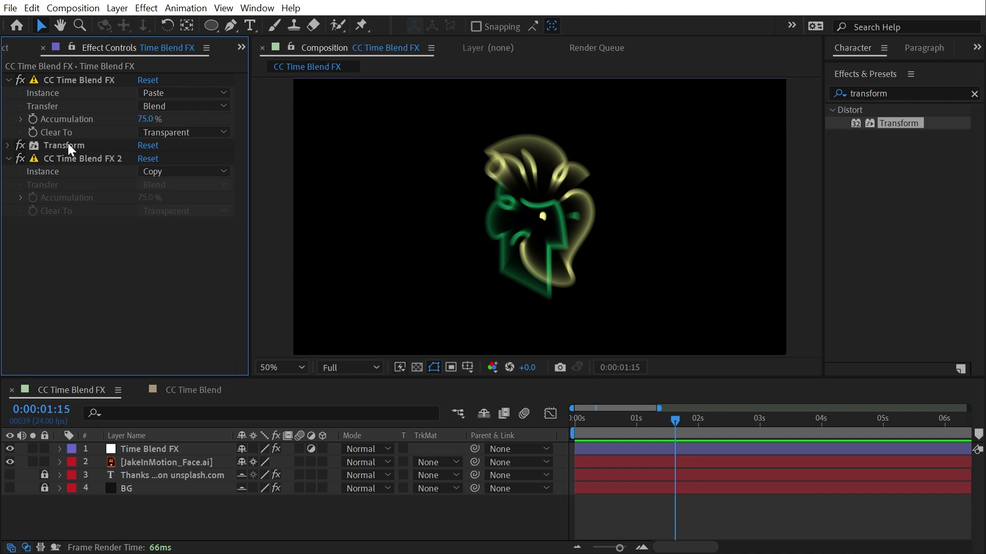
Add Hue/Saturation to the Time Blend FX layer and nudge its Master Hue slightly.
{"action": "left_click", "coordinate": [630, 435]}
{"action": "key", "text": "Home"}
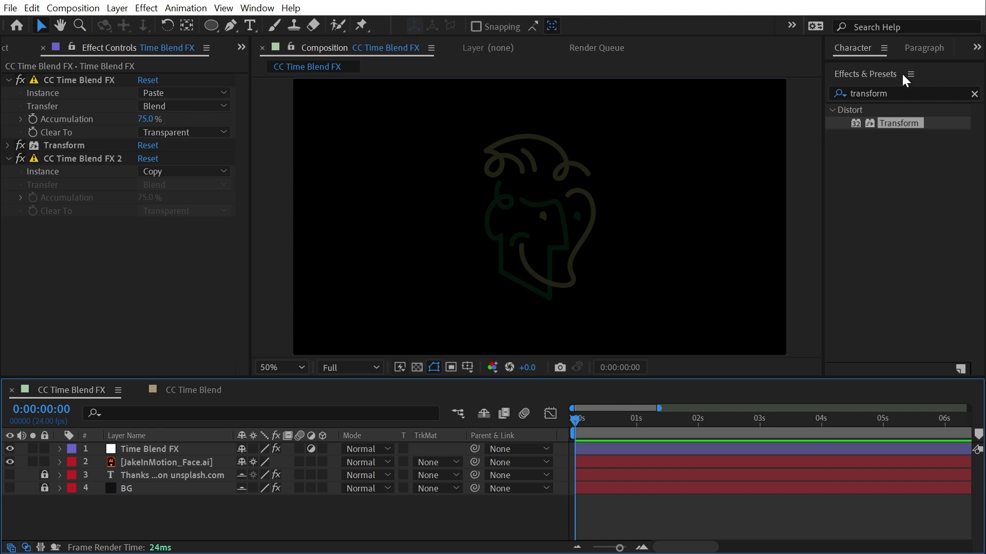
{"action": "left_click", "coordinate": [903, 75]}
{"action": "left_click", "coordinate": [924, 94]}
{"action": "type", "text": "hue"}
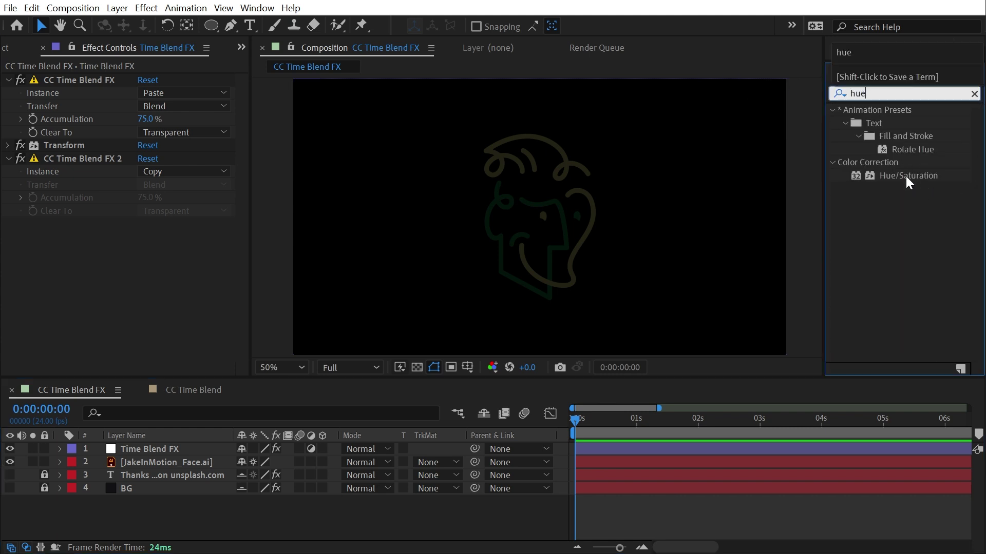
{"action": "left_click_drag", "start_coordinate": [905, 176], "coordinate": [42, 163]}
{"action": "left_click_drag", "start_coordinate": [155, 153], "coordinate": [160, 152]}
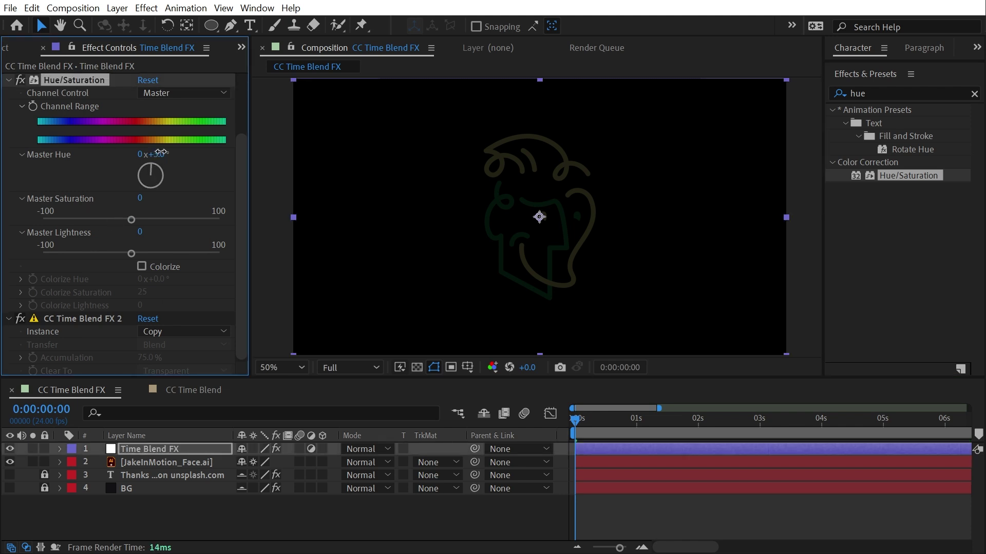
Preview the tinted trails with the viewer at full size, then return to the start.
{"action": "left_click", "coordinate": [661, 513]}
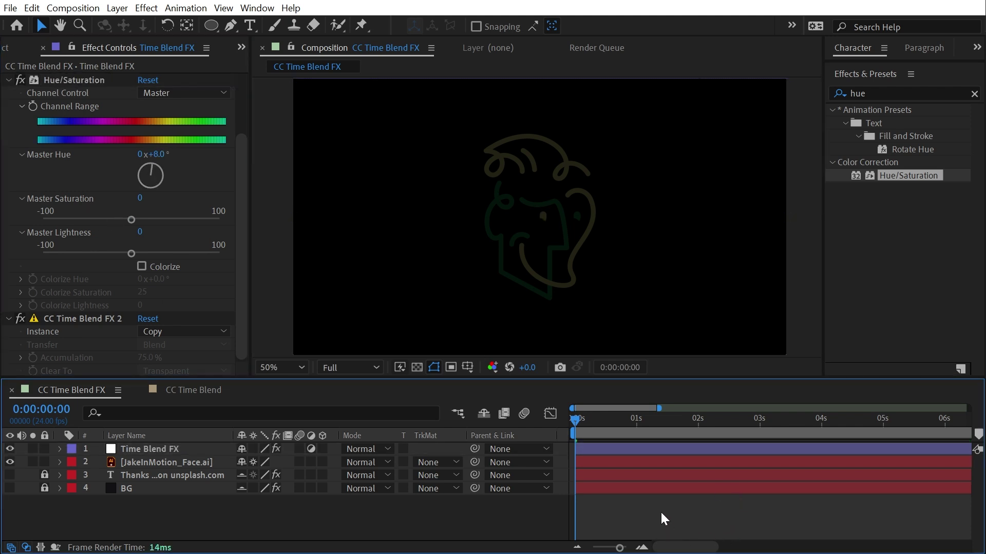
{"action": "key", "text": "space"}
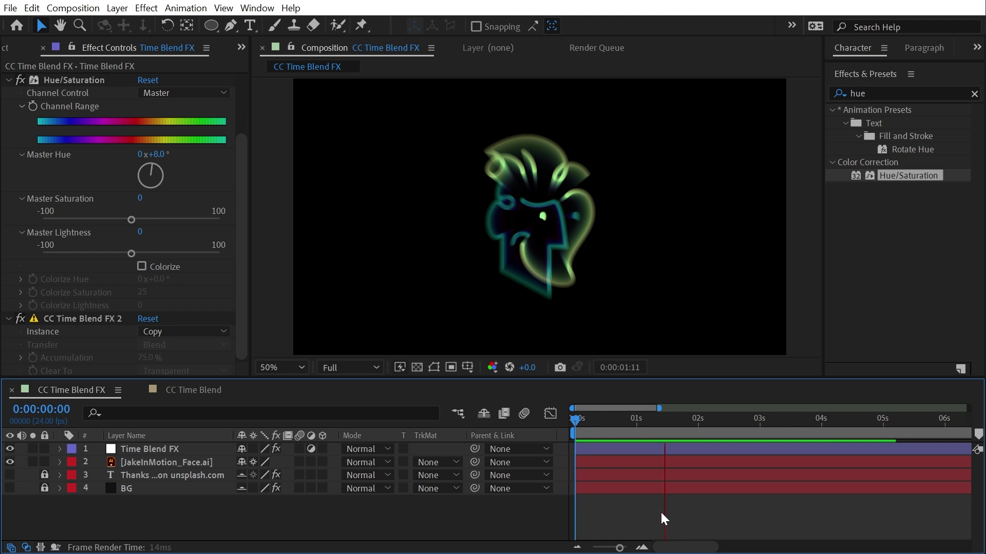
{"action": "key", "text": "slash"}
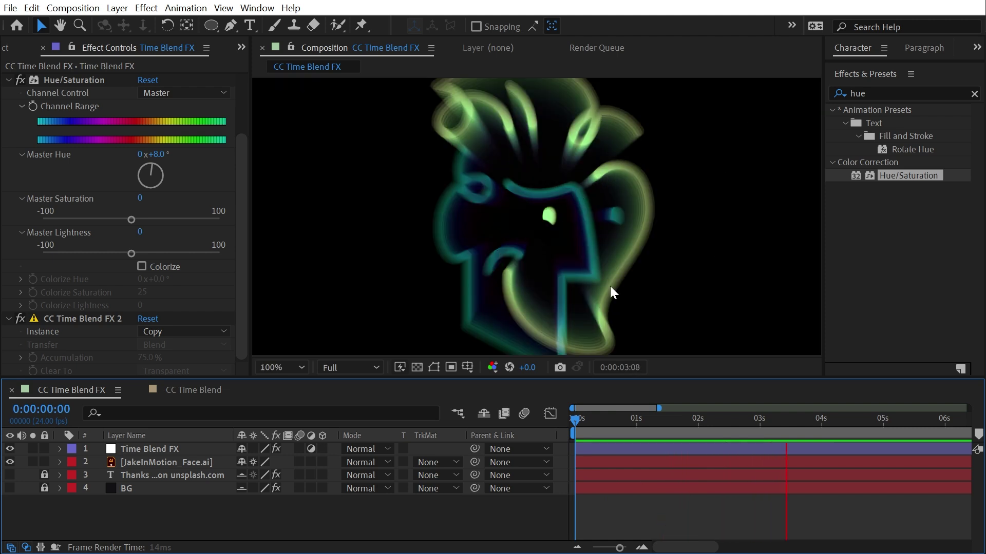
{"action": "key", "text": "space"}
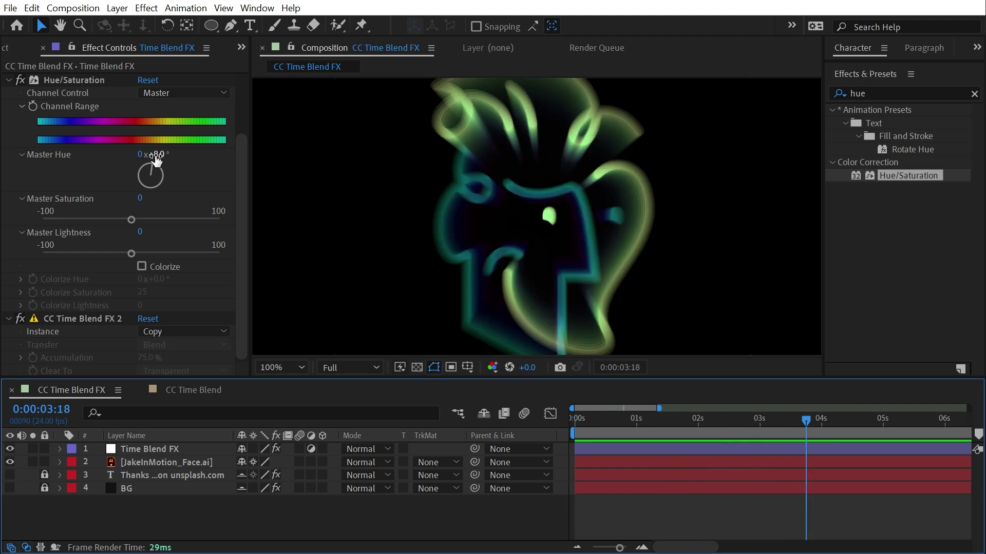
{"action": "key", "text": "Home"}
Raise Master Hue to 41°, preview, then raise it to 60°.
{"action": "left_click_drag", "start_coordinate": [155, 159], "coordinate": [172, 159]}
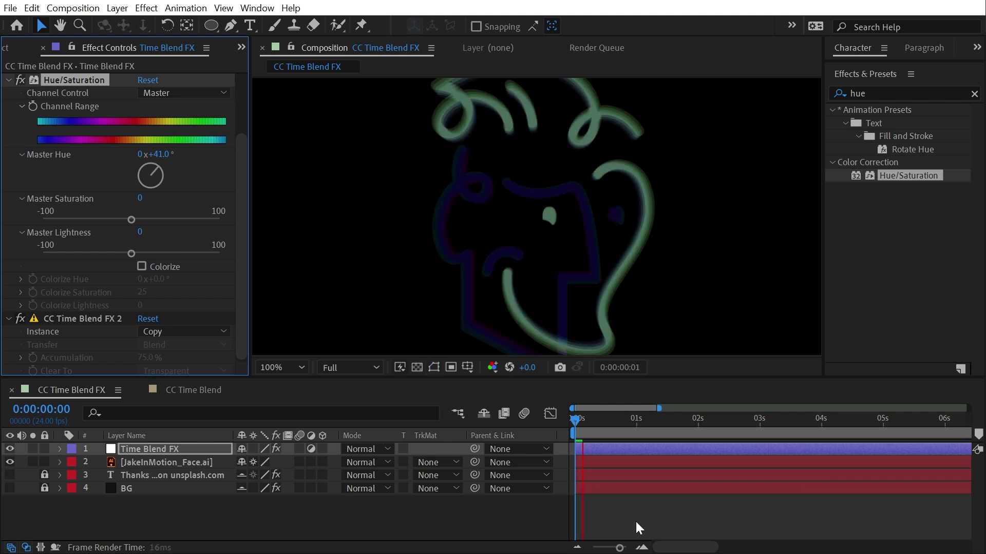
{"action": "key", "text": "space"}
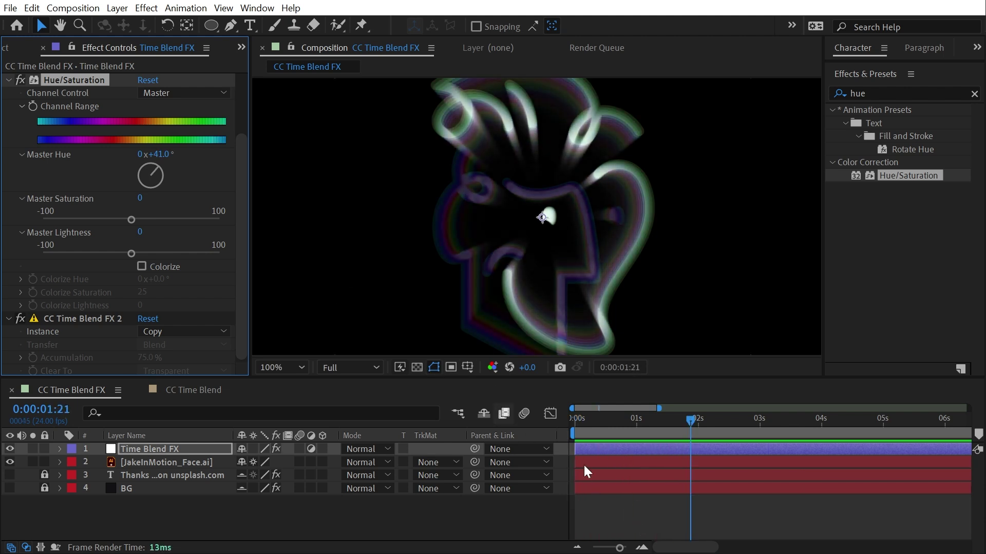
{"action": "key", "text": "space"}
{"action": "left_click_drag", "start_coordinate": [175, 154], "coordinate": [186, 154]}
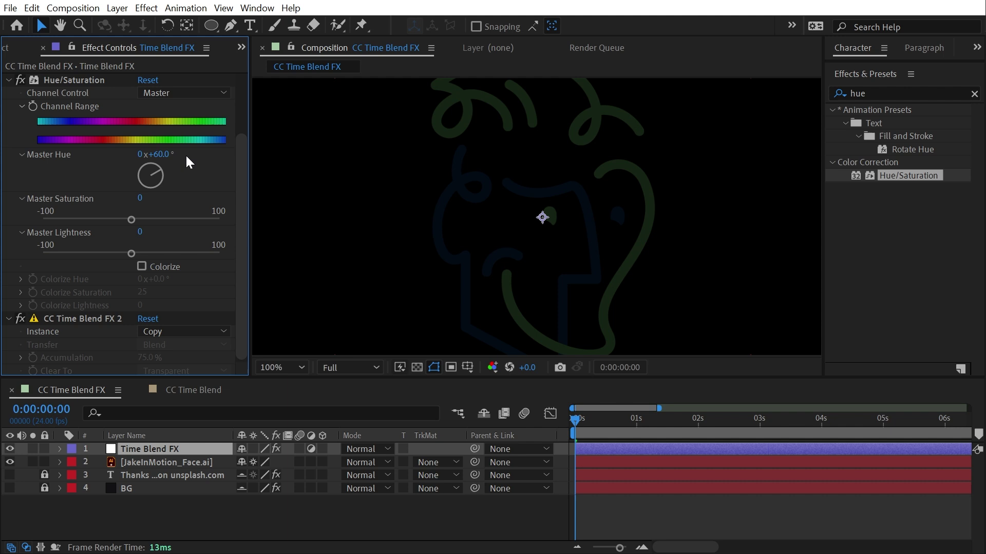
Preview the 60° hue result and purge the disk cache.
{"action": "key", "text": "space"}
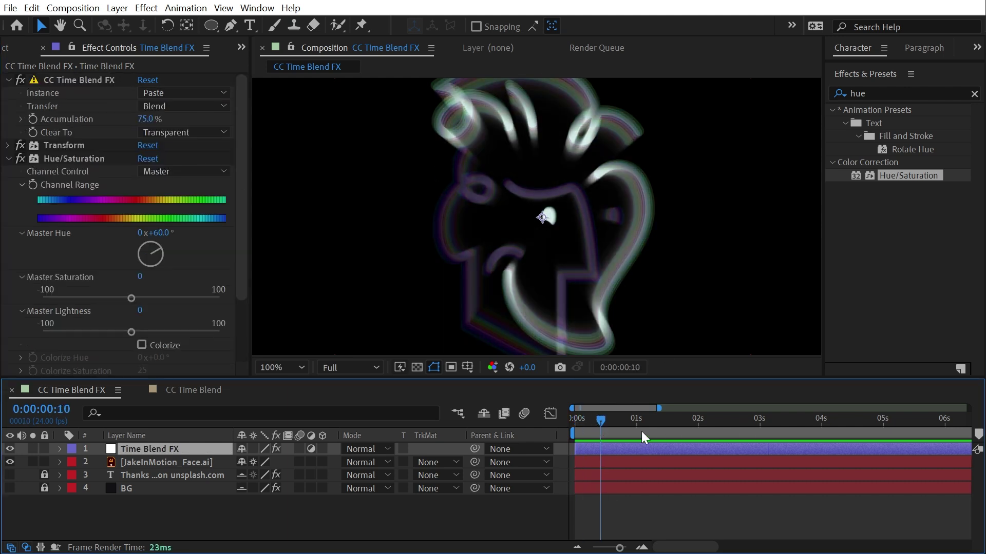
{"action": "key", "text": "space"}
{"action": "key", "text": "ctrl+alt+KP_Divide"}
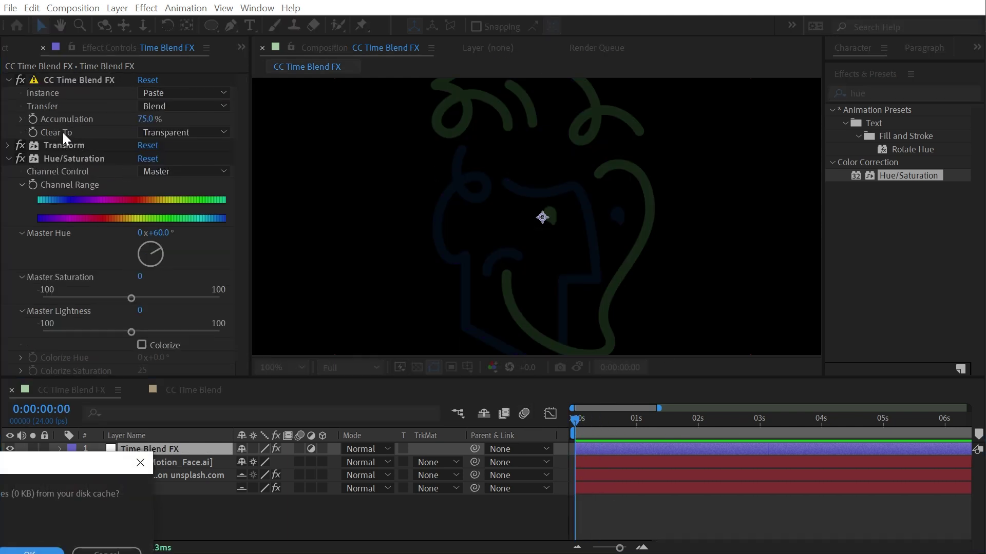
{"action": "left_click", "coordinate": [49, 550]}
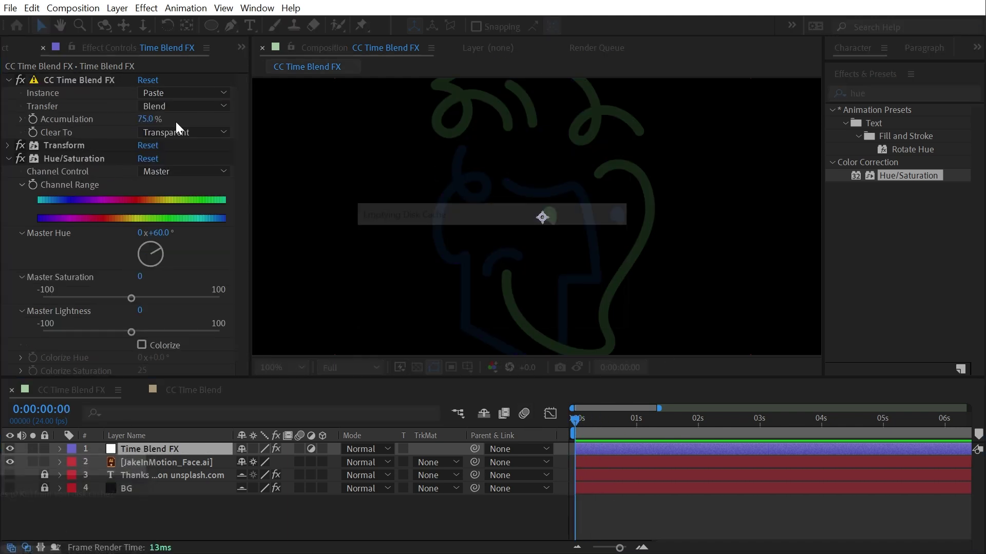
Set the first CC Time Blend FX's Clear To to Current Frame and preview at half zoom.
{"action": "left_click", "coordinate": [150, 133]}
{"action": "left_click", "coordinate": [171, 166]}
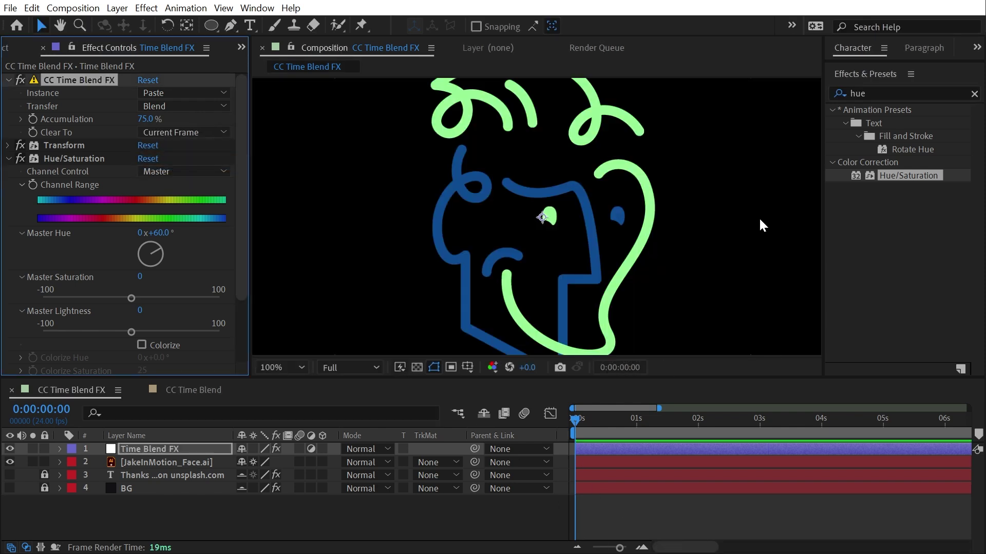
{"action": "key", "text": "space"}
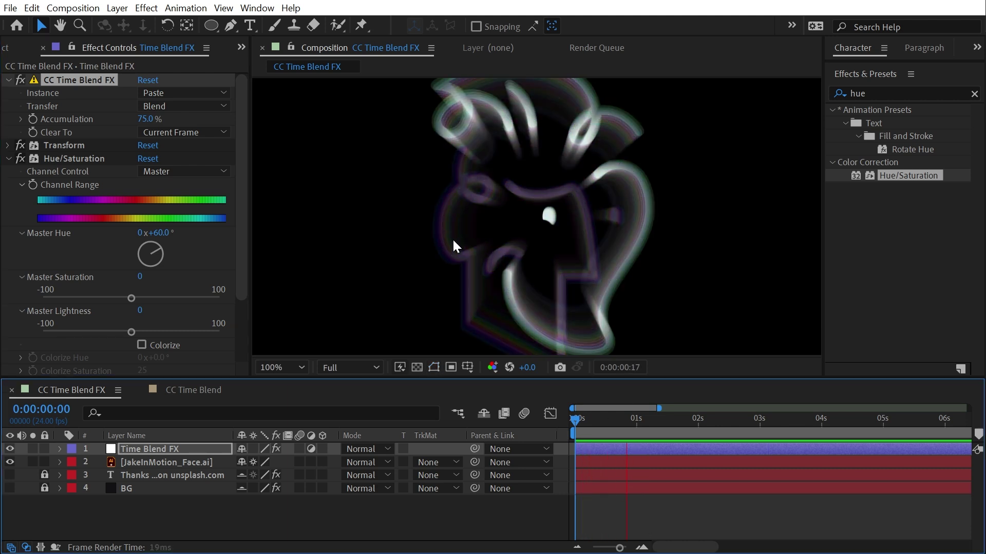
{"action": "key", "text": "space"}
{"action": "key", "text": "comma"}
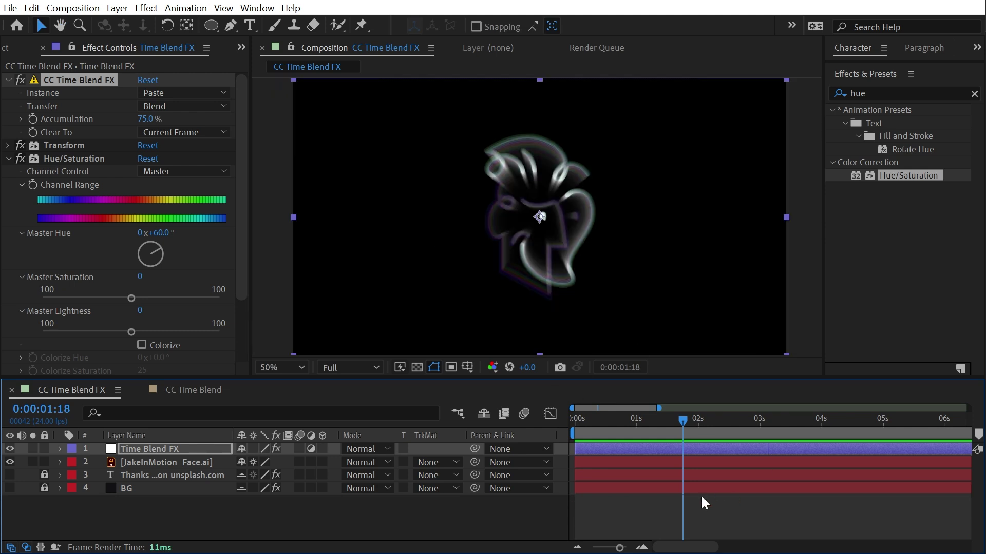
{"action": "key", "text": "Home"}
{"action": "left_click", "coordinate": [8, 146]}
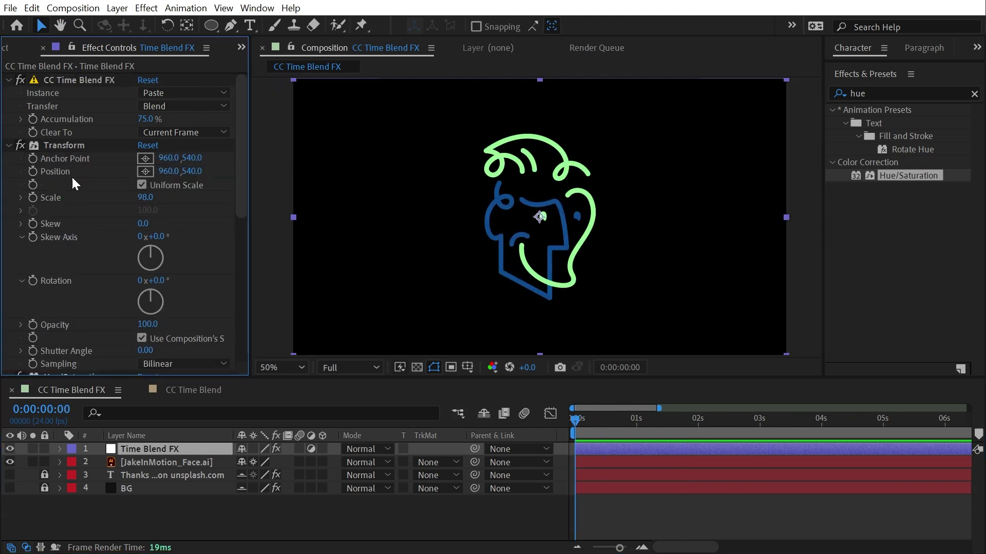
Place the face on the left of the frame and set starting Position and Rotation keyframes.
{"action": "left_click_drag", "start_coordinate": [563, 220], "coordinate": [408, 215]}
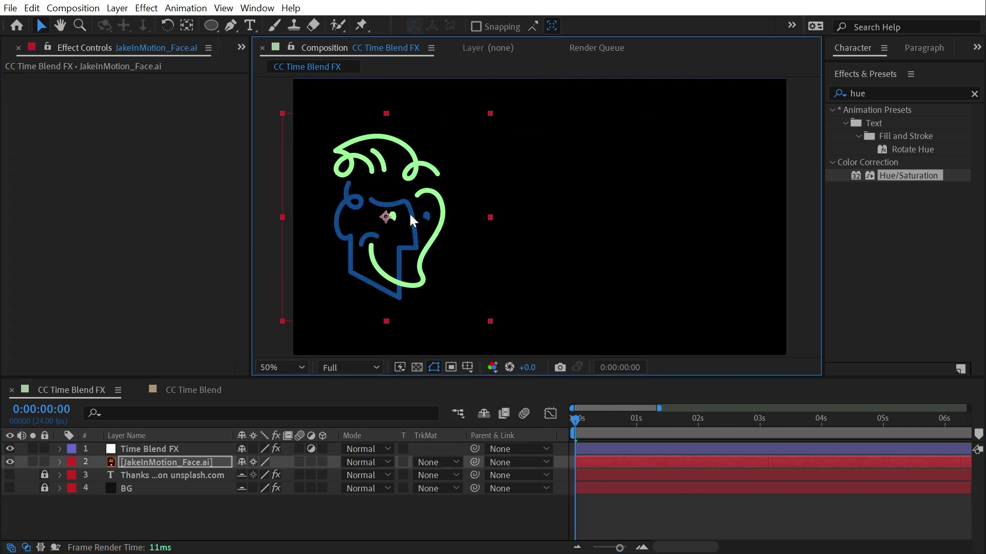
{"action": "key", "text": "alt+shift+p"}
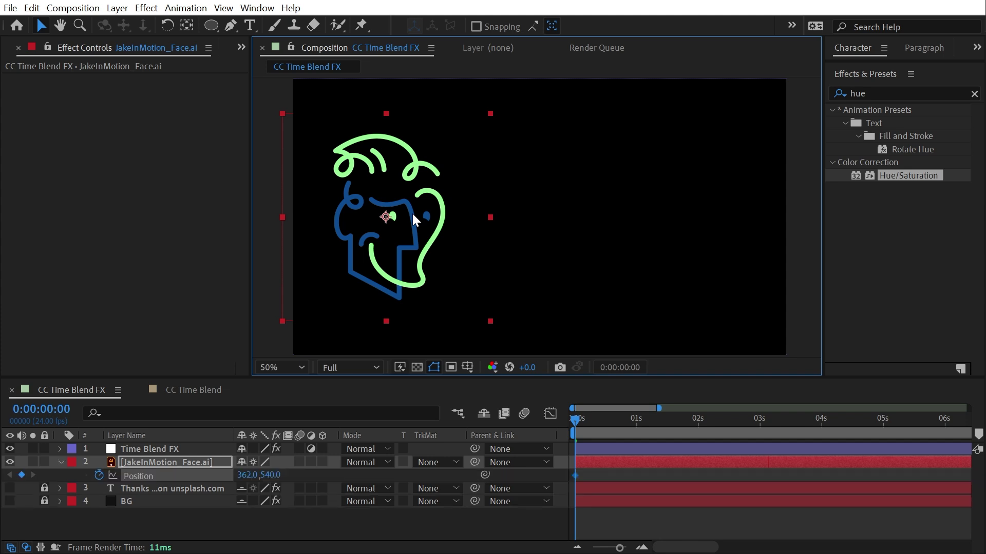
{"action": "key", "text": "alt+shift+r"}
Near 1:17, move the face right, rotate it 360°, and ease all keyframes with F9.
{"action": "left_click_drag", "start_coordinate": [604, 427], "coordinate": [695, 432]}
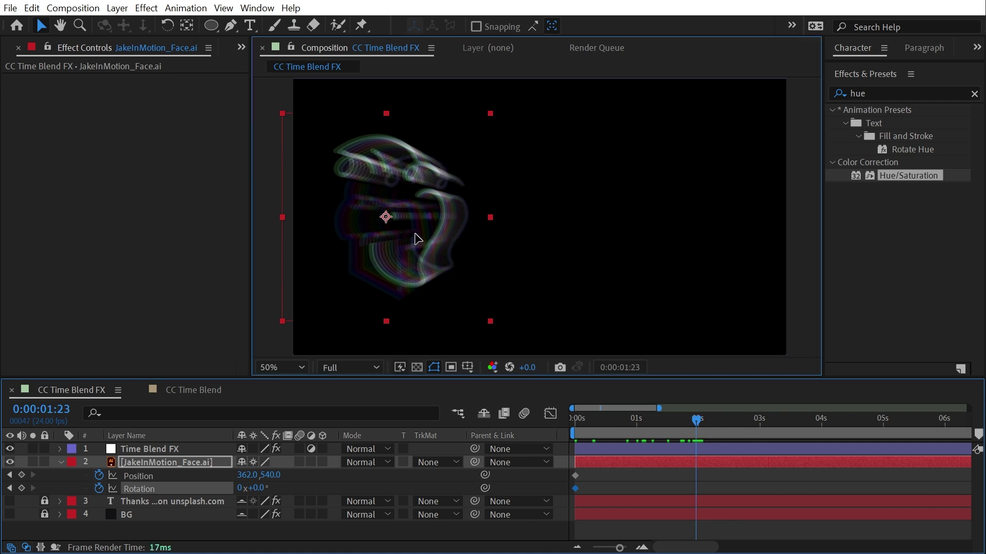
{"action": "left_click_drag", "start_coordinate": [418, 262], "coordinate": [706, 262]}
{"action": "left_click", "coordinate": [250, 488]}
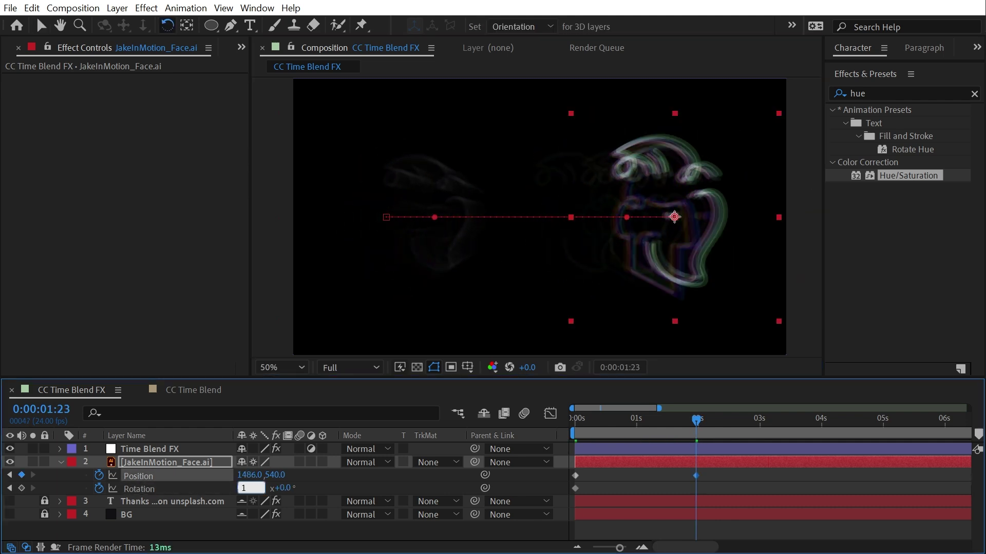
{"action": "type", "text": "360"}
{"action": "key", "text": "Return"}
{"action": "left_click_drag", "start_coordinate": [721, 472], "coordinate": [566, 497]}
{"action": "key", "text": "F9"}
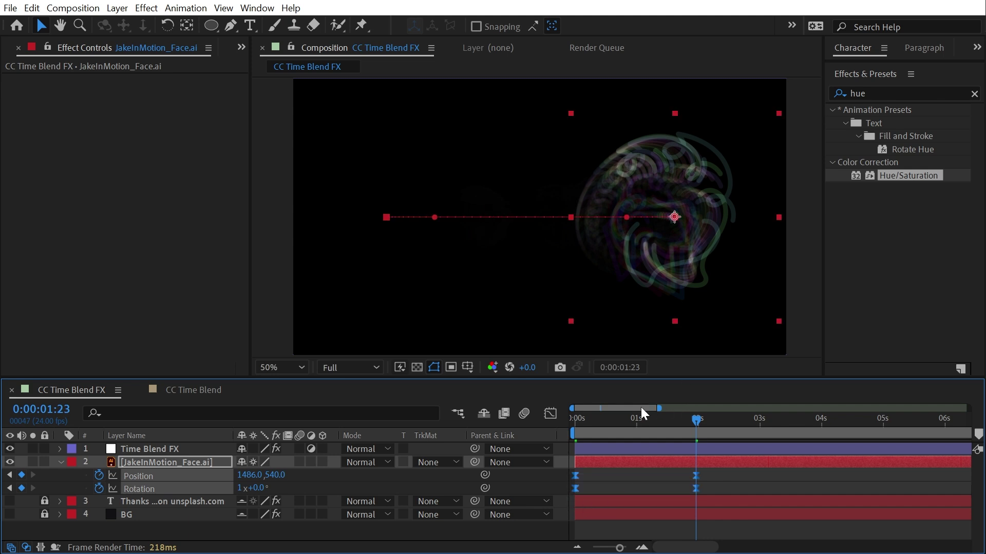
Purge the disk cache and preview the sliding, spinning face from the start.
{"action": "key", "text": "Home"}
{"action": "key", "text": "ctrl+alt+KP_Divide"}
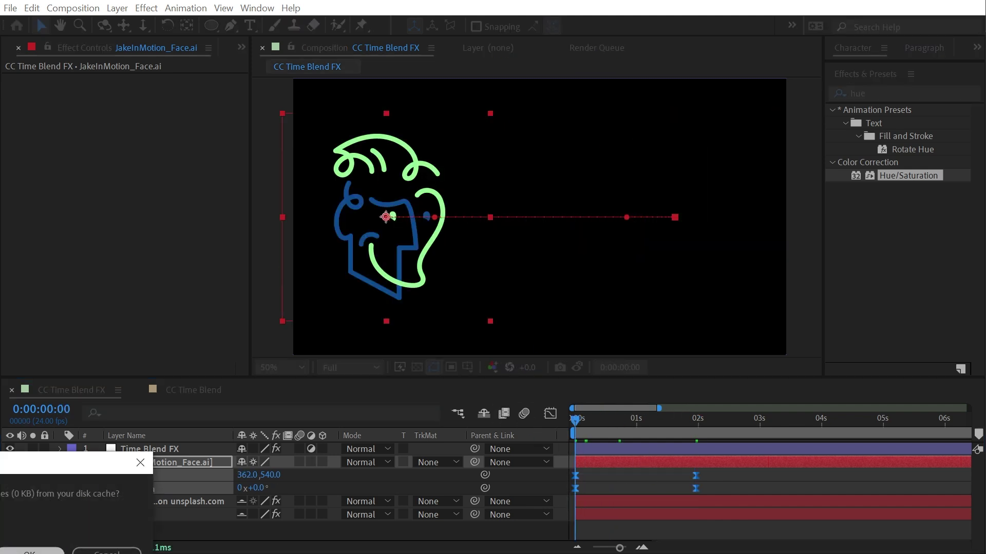
{"action": "key", "text": "Return"}
{"action": "key", "text": "space"}
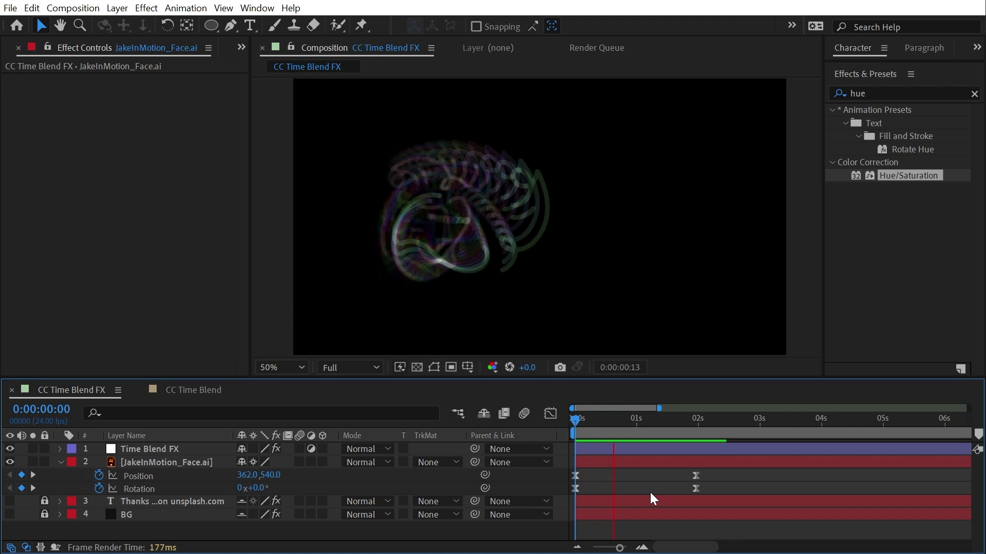
{"action": "key", "text": "space"}
{"action": "key", "text": "space"}
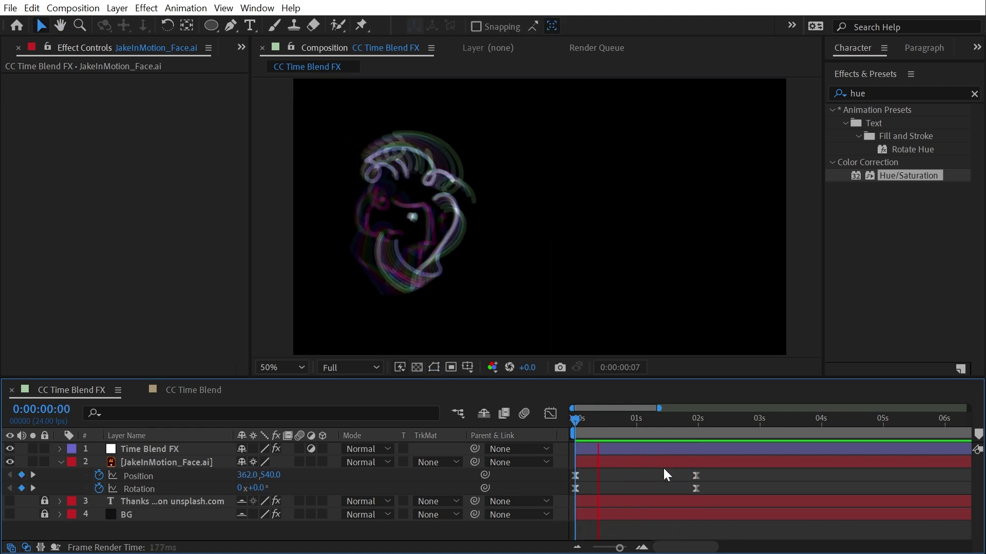
At about 1:15, keyframe Time Blend FX Accumulation down to 0% to clear the trails.
{"action": "left_click", "coordinate": [673, 449]}
{"action": "left_click_drag", "start_coordinate": [644, 423], "coordinate": [718, 425]}
{"action": "left_click", "coordinate": [33, 119]}
{"action": "left_click_drag", "start_coordinate": [145, 120], "coordinate": [82, 121]}
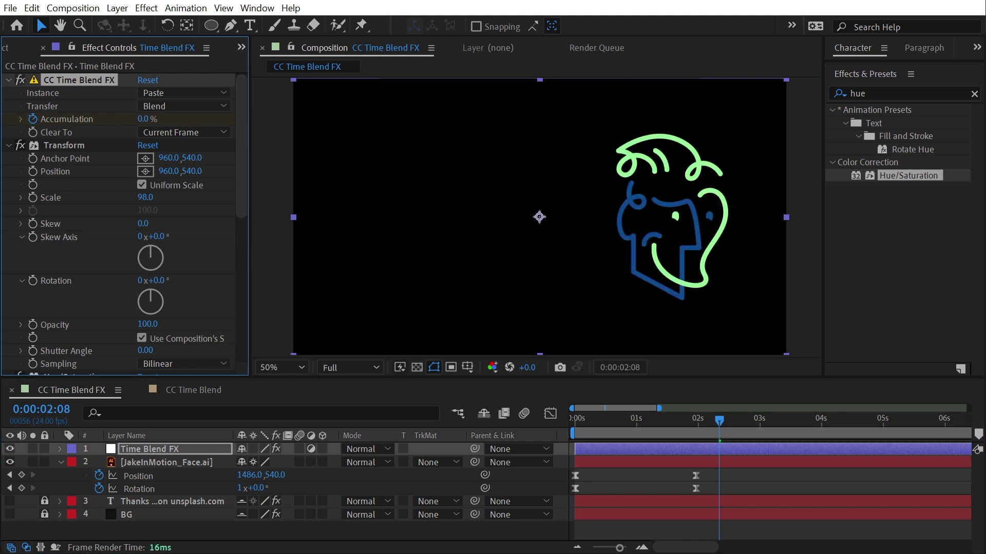
{"action": "left_click", "coordinate": [693, 432]}
Preview the animation from the start to watch the trails fade.
{"action": "key", "text": "Home"}
{"action": "key", "text": "space"}
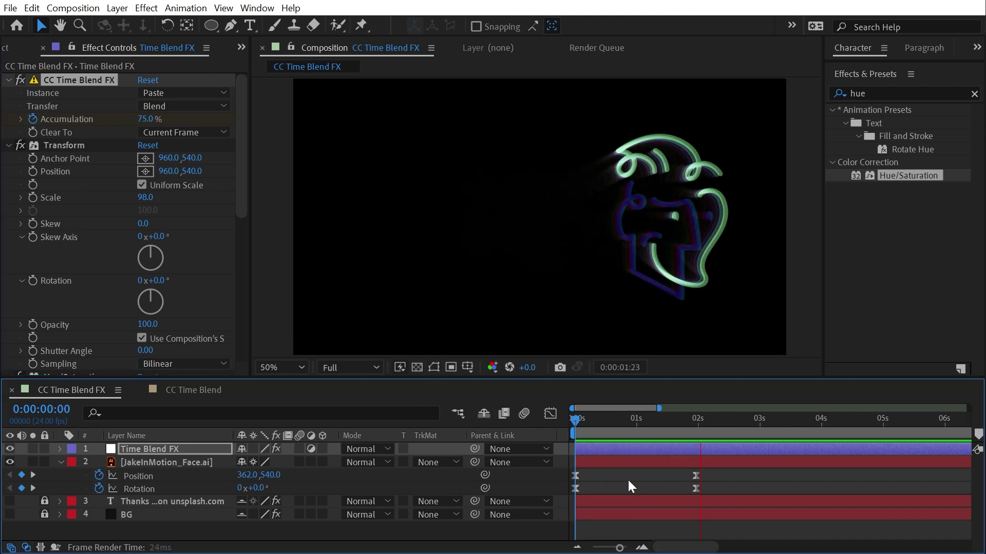
{"action": "key", "text": "space"}
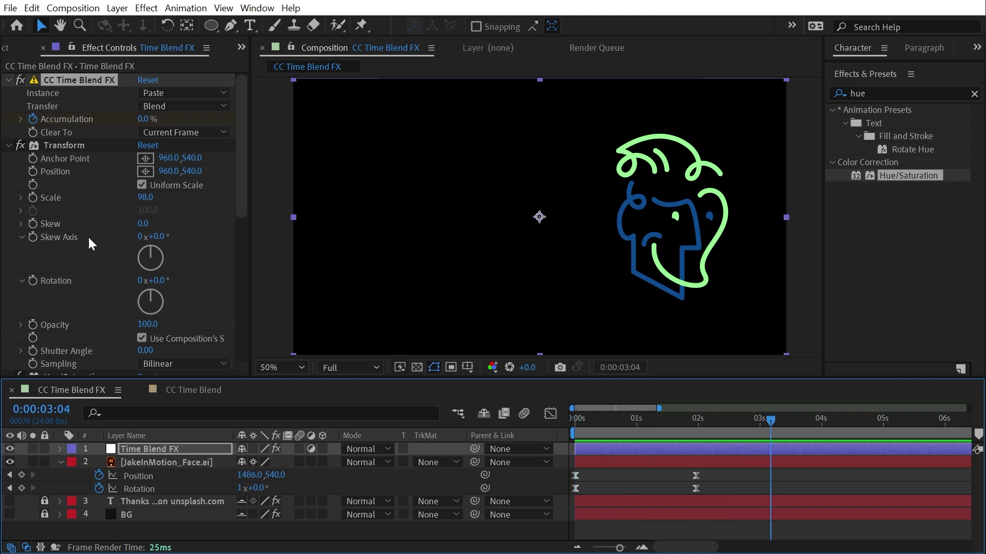
{"action": "scroll", "coordinate": [75, 211], "scroll_direction": "down", "scroll_amount": 5}
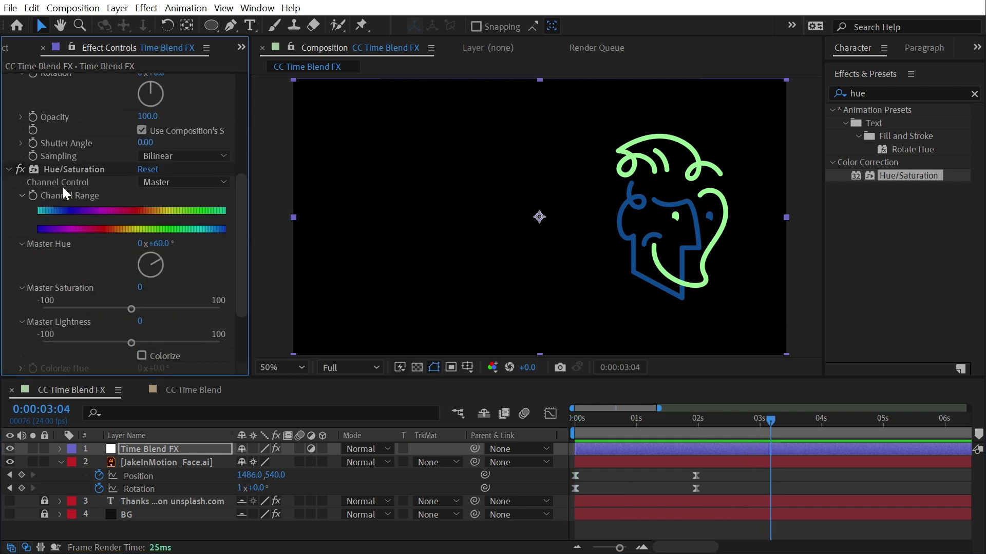
{"action": "scroll", "coordinate": [63, 186], "scroll_direction": "up", "scroll_amount": 5}
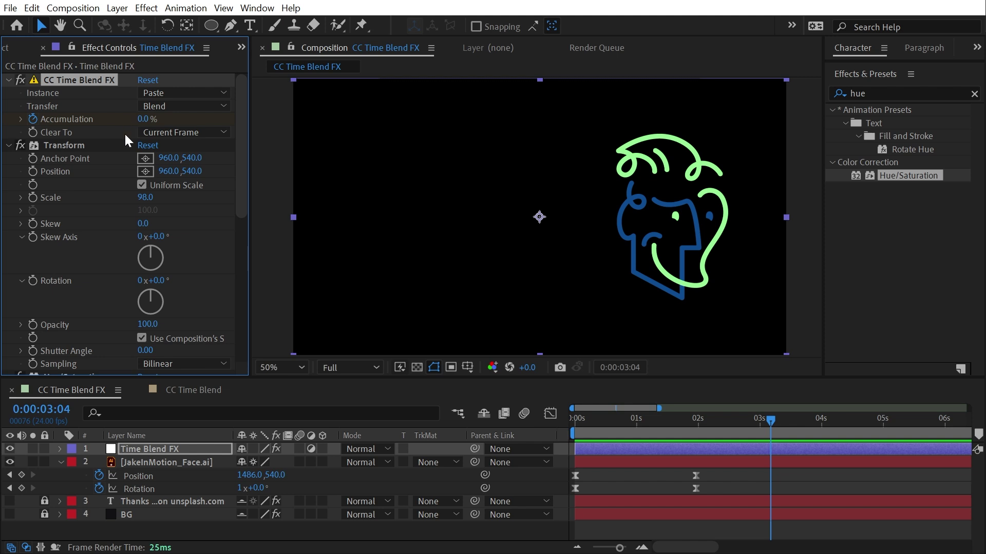
{"action": "scroll", "coordinate": [106, 239], "scroll_direction": "down", "scroll_amount": 4}
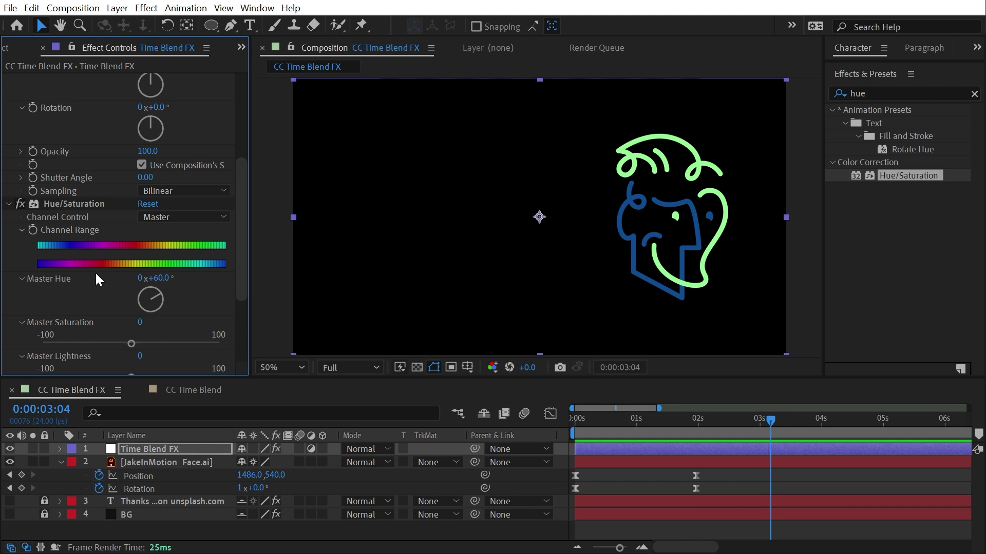
Apply CC Composite, found by searching 'cc comp', to Time Blend FX with RGB Only turned off.
{"action": "left_click", "coordinate": [870, 97]}
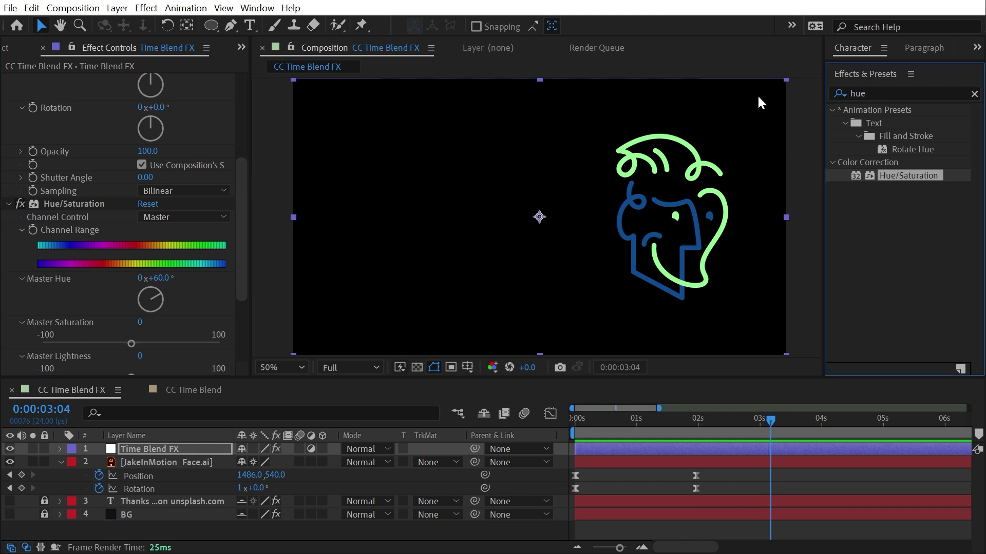
{"action": "key", "text": "ctrl+a"}
{"action": "type", "text": "c"}
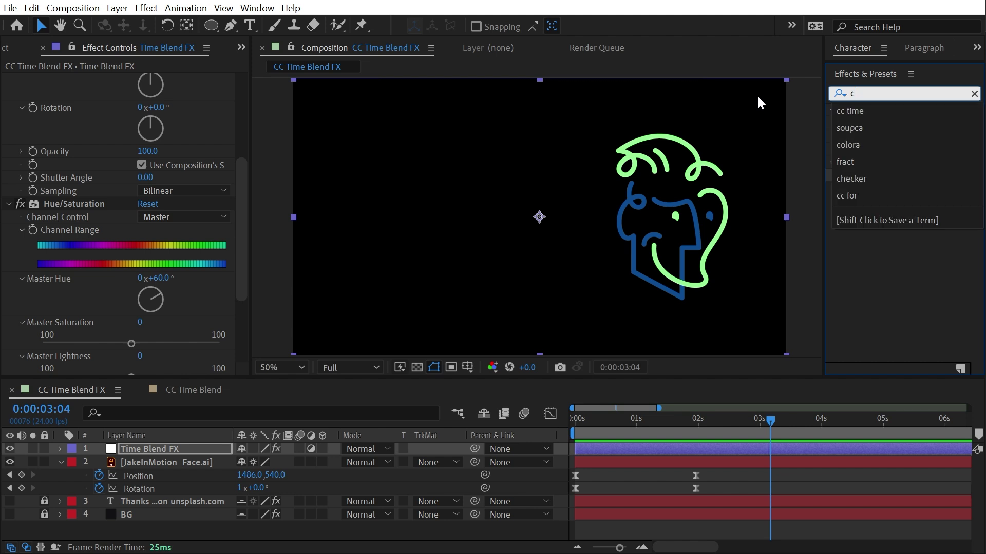
{"action": "type", "text": "c comp"}
{"action": "left_click_drag", "start_coordinate": [892, 132], "coordinate": [162, 448]}
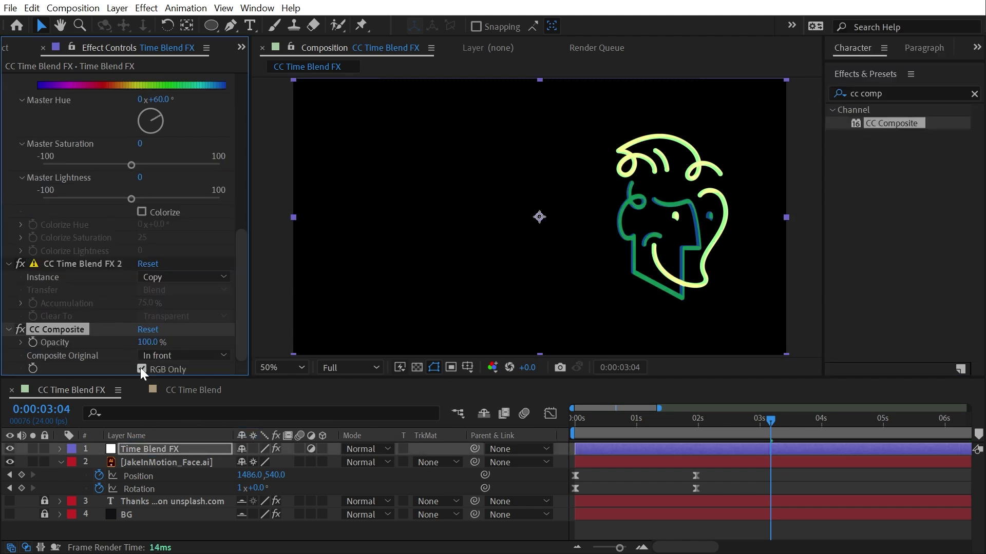
{"action": "left_click", "coordinate": [141, 369]}
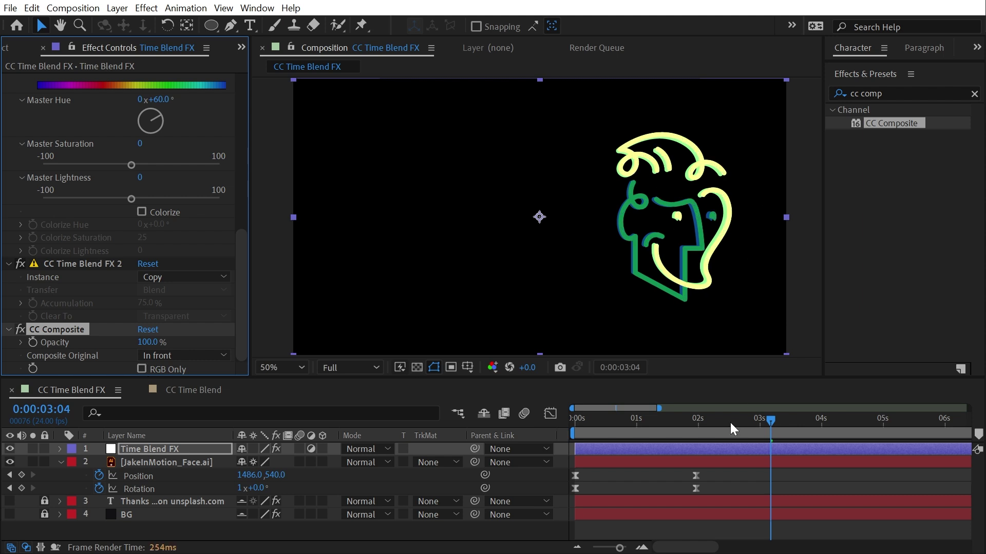
Purge the disk cache and preview the animation from the first frame.
{"action": "left_click_drag", "start_coordinate": [730, 423], "coordinate": [561, 426]}
{"action": "key", "text": "ctrl+alt+KP_Divide"}
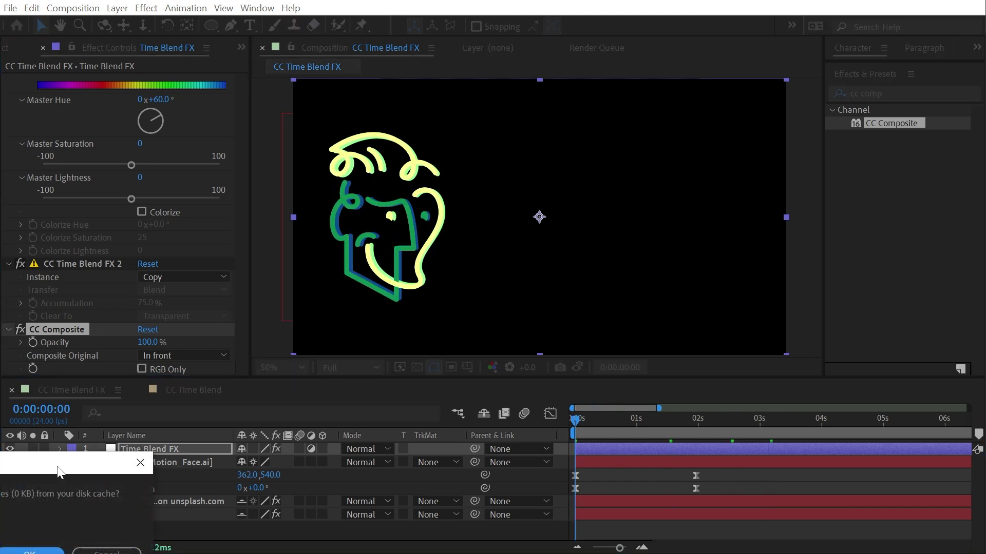
{"action": "left_click", "coordinate": [234, 465]}
{"action": "key", "text": "space"}
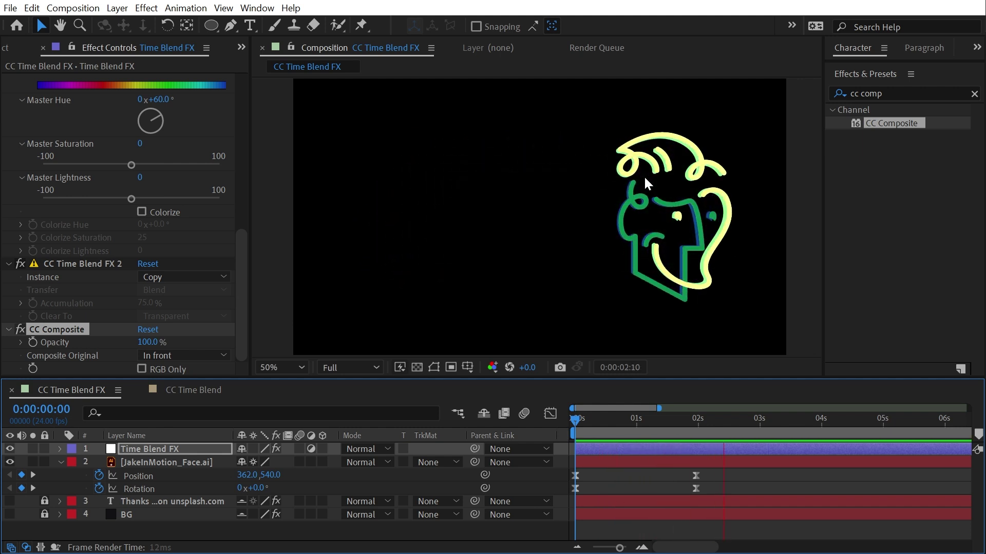
Replay the preview from the first frame, checking the trail around 0:00:02:01.
{"action": "key", "text": "space"}
{"action": "left_click_drag", "start_coordinate": [651, 421], "coordinate": [551, 417]}
{"action": "key", "text": "space"}
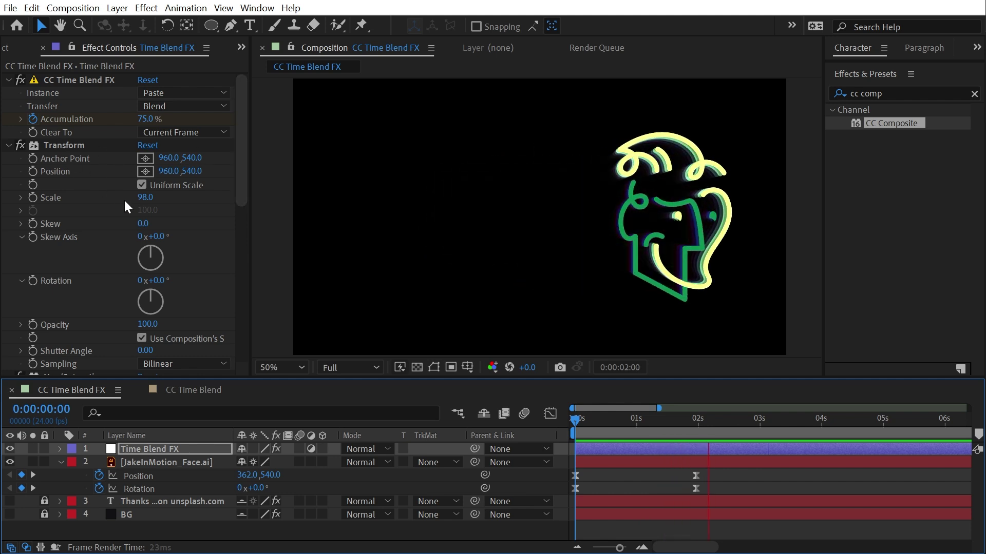
{"action": "key", "text": "space"}
{"action": "left_click_drag", "start_coordinate": [741, 421], "coordinate": [700, 419]}
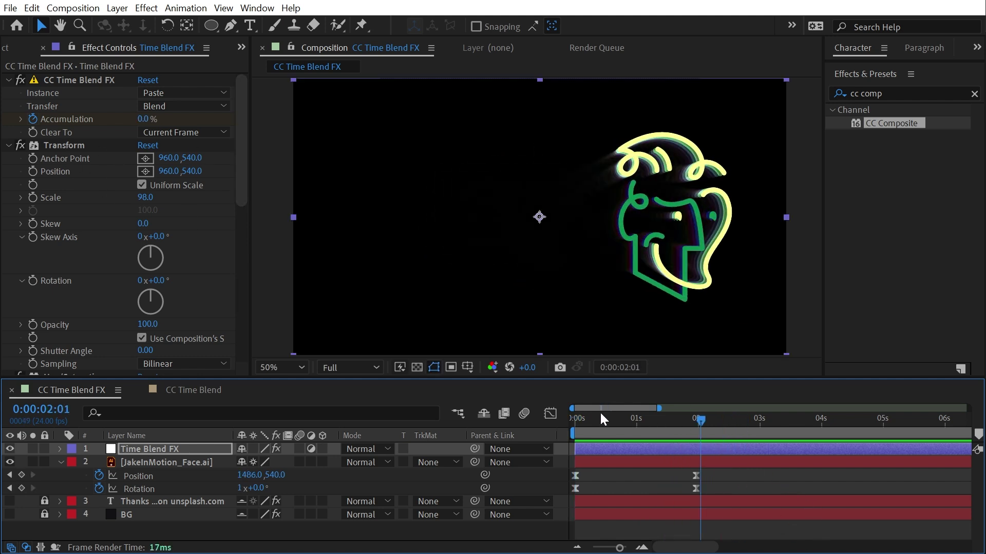
{"action": "left_click_drag", "start_coordinate": [601, 418], "coordinate": [538, 407]}
Play the preview twice more, then deselect Time Blend FX and collapse properties with U.
{"action": "key", "text": "space"}
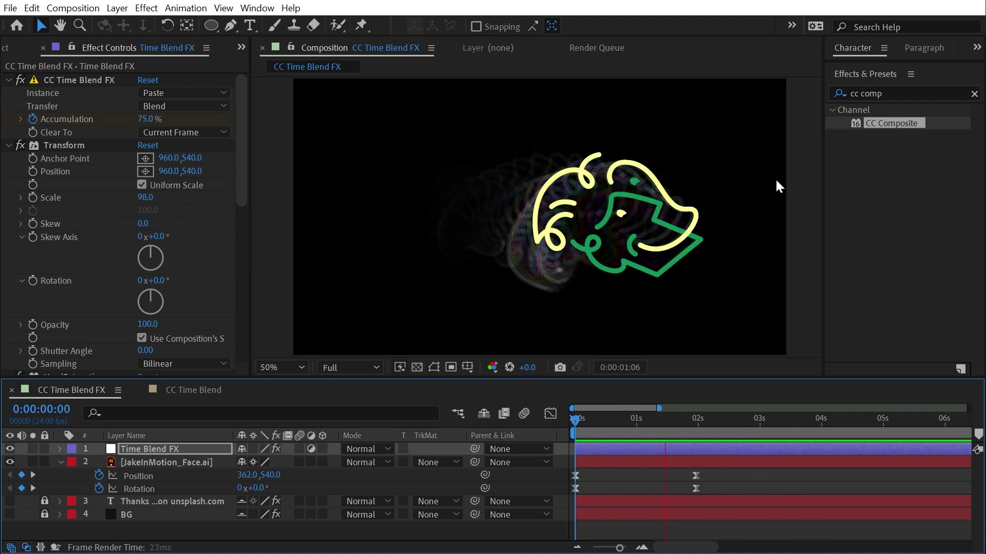
{"action": "key", "text": "space"}
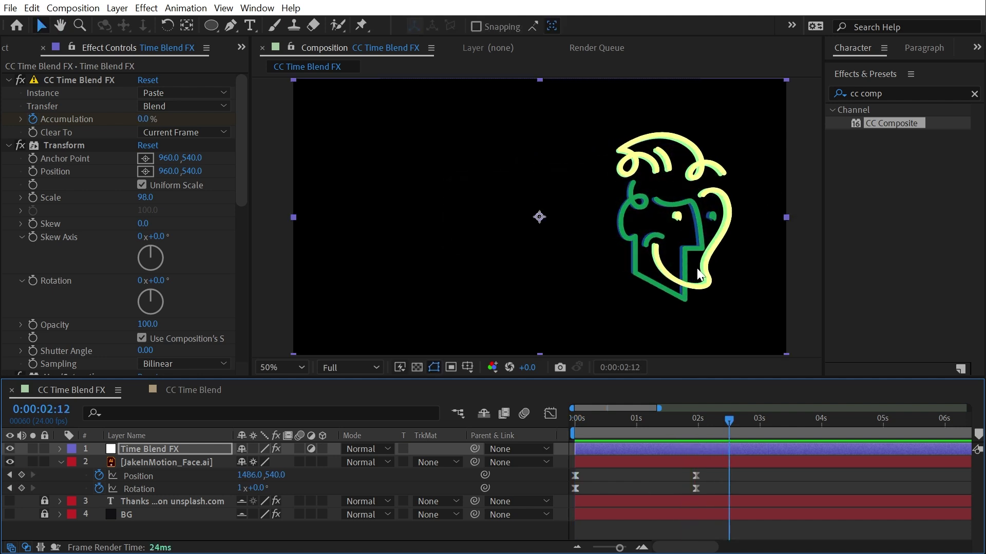
{"action": "left_click_drag", "start_coordinate": [725, 423], "coordinate": [570, 420]}
{"action": "key", "text": "space"}
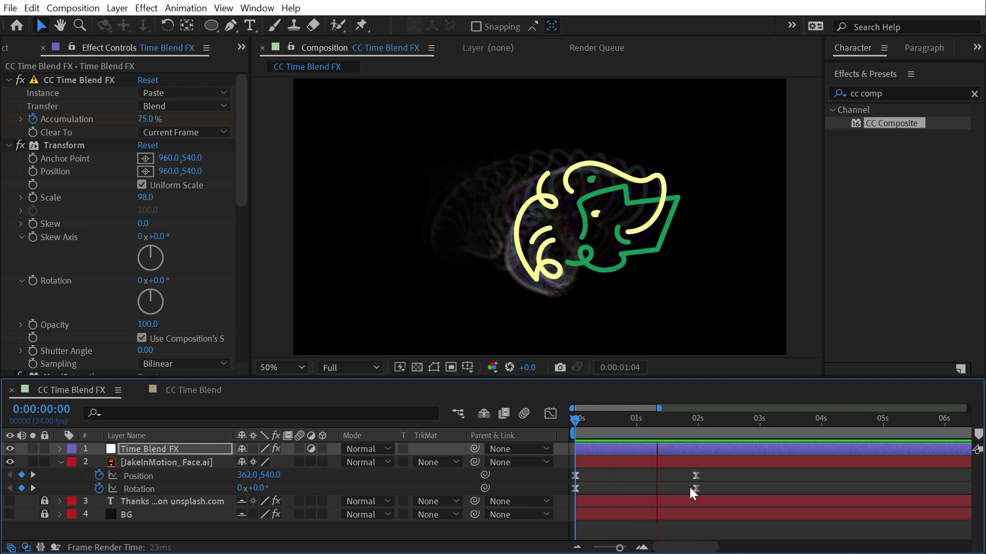
{"action": "key", "text": "space"}
{"action": "left_click", "coordinate": [660, 479]}
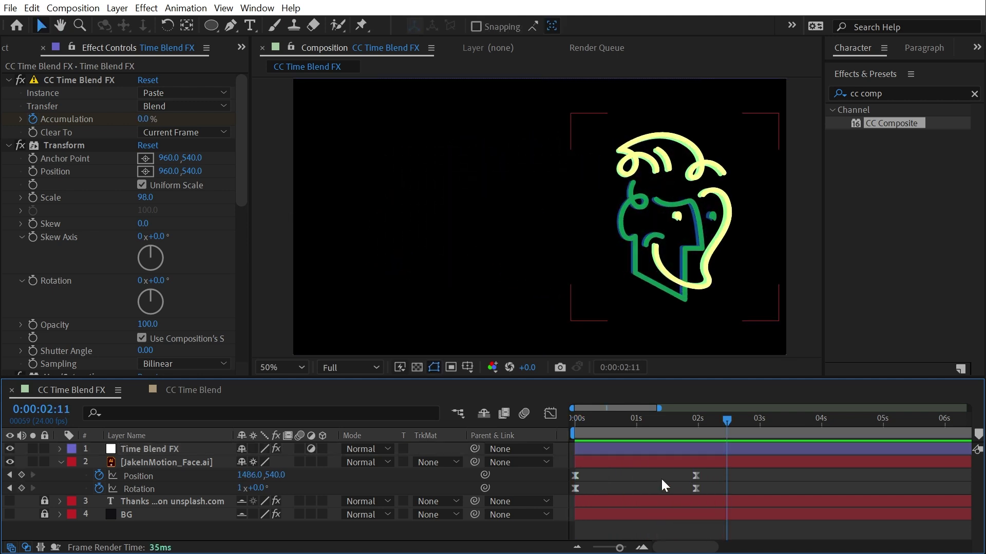
{"action": "key", "text": "u"}
{"action": "key", "text": "u"}
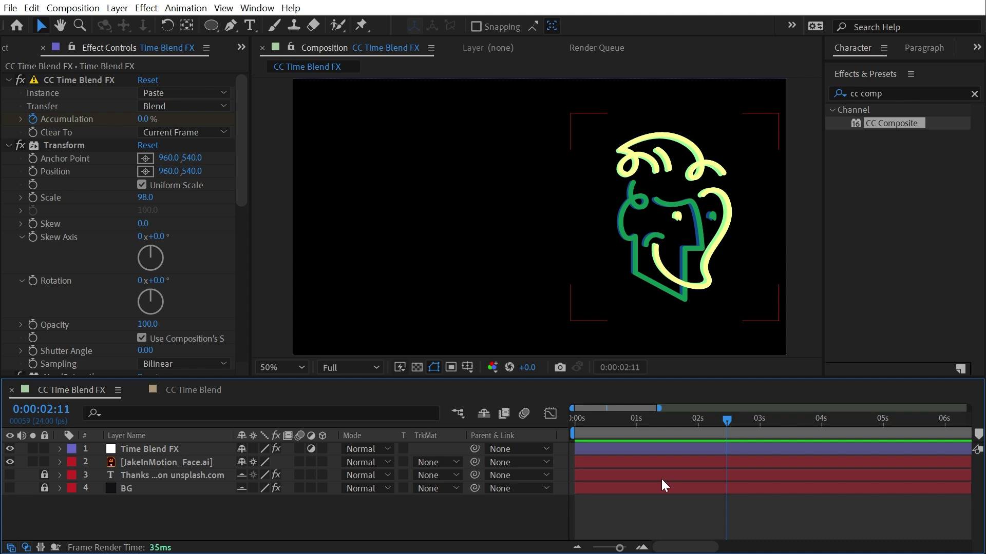
Apply Optics Compensation, found by searching 'opti', to the Time Blend FX layer.
{"action": "scroll", "coordinate": [75, 171], "scroll_direction": "down", "scroll_amount": 5}
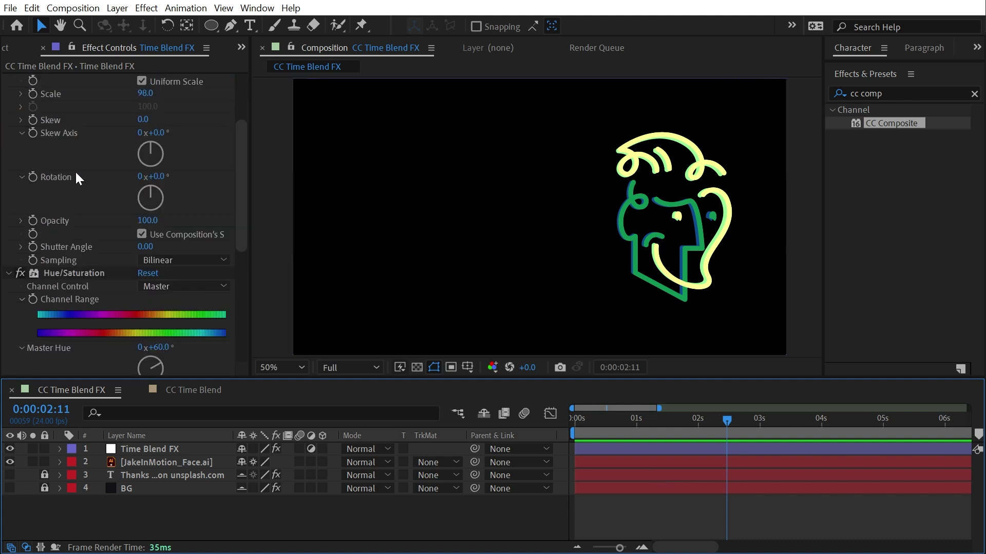
{"action": "scroll", "coordinate": [45, 139], "scroll_direction": "down", "scroll_amount": 4}
{"action": "scroll", "coordinate": [45, 138], "scroll_direction": "up", "scroll_amount": 9}
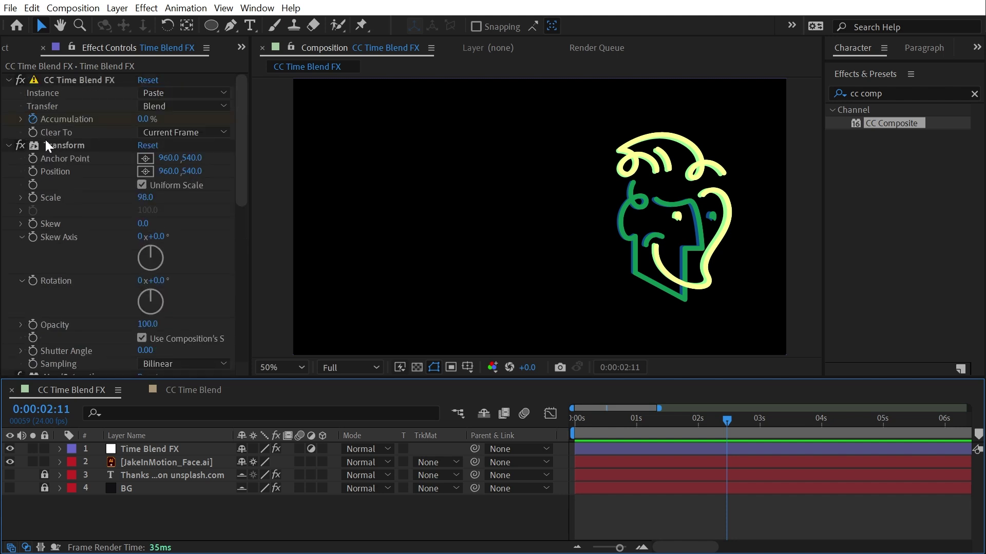
{"action": "left_click", "coordinate": [45, 172]}
{"action": "scroll", "coordinate": [82, 196], "scroll_direction": "down", "scroll_amount": 2}
{"action": "scroll", "coordinate": [81, 195], "scroll_direction": "up", "scroll_amount": 2}
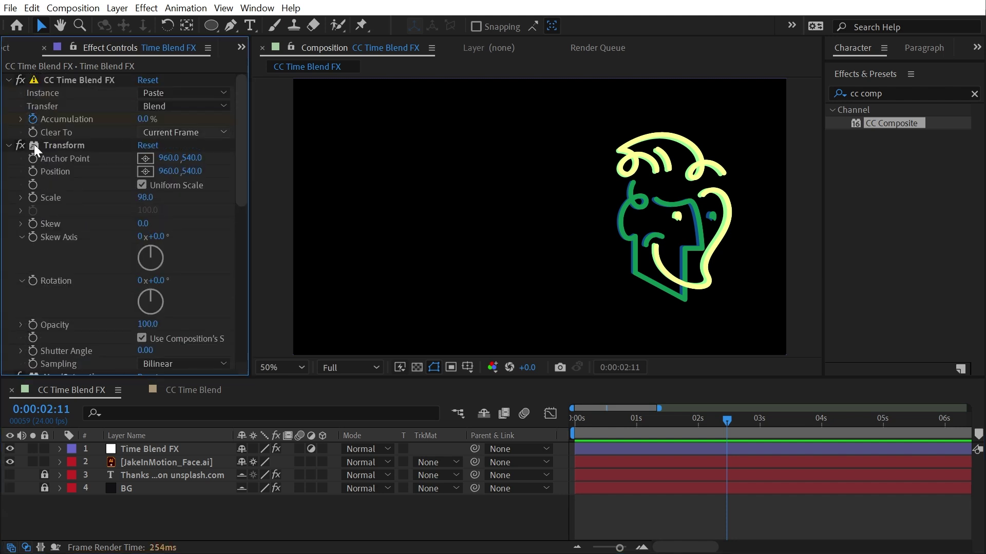
{"action": "left_click", "coordinate": [917, 91]}
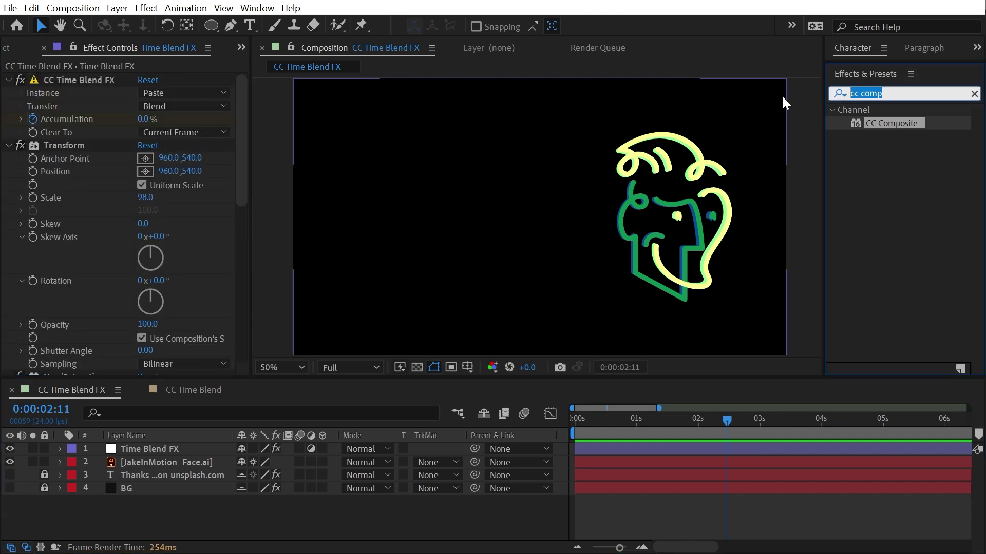
{"action": "type", "text": "opti"}
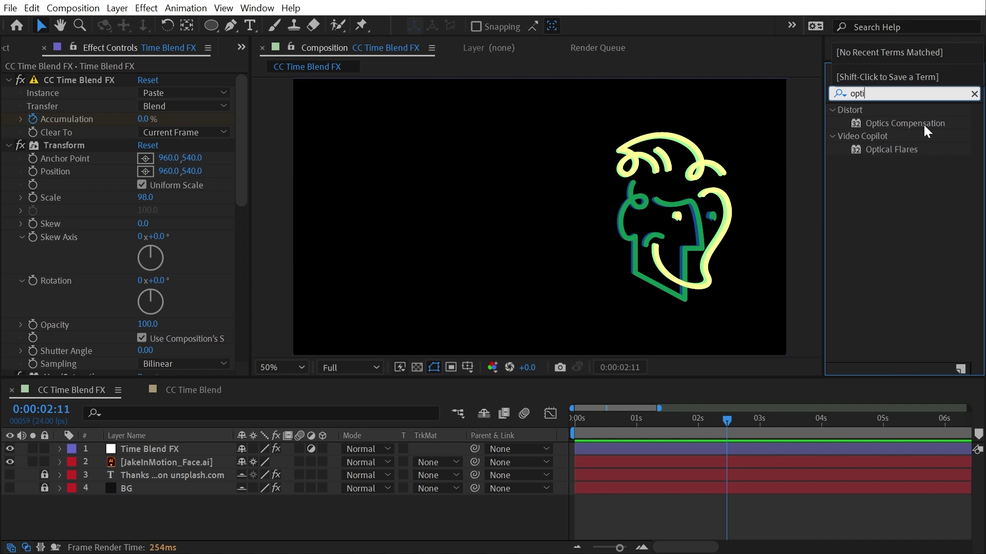
{"action": "left_click_drag", "start_coordinate": [924, 126], "coordinate": [154, 237]}
Set Field of View to 32.1 with Reverse Lens Distort on, then preview from the start.
{"action": "scroll", "coordinate": [82, 134], "scroll_direction": "up", "scroll_amount": 2}
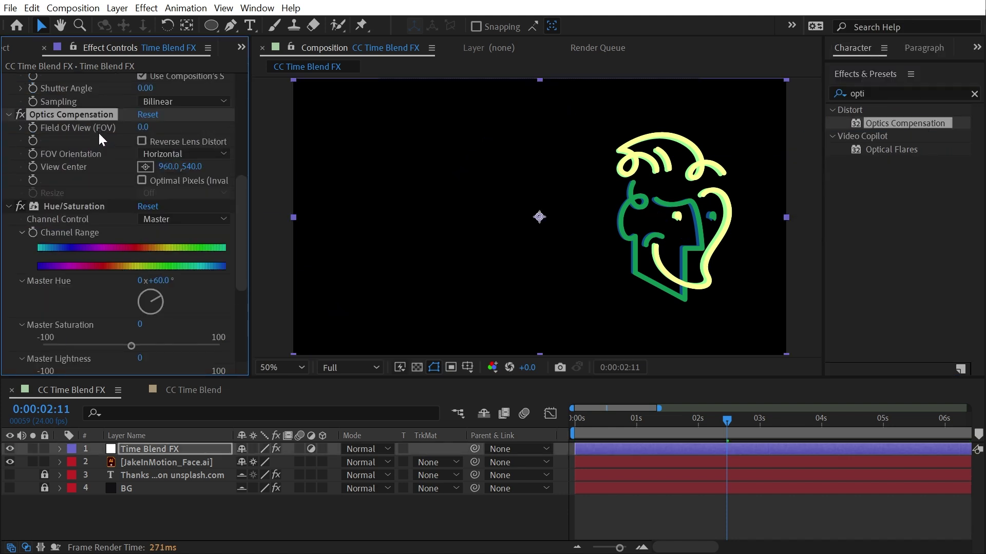
{"action": "left_click_drag", "start_coordinate": [142, 127], "coordinate": [234, 119]}
{"action": "left_click", "coordinate": [142, 141]}
{"action": "key", "text": "Home"}
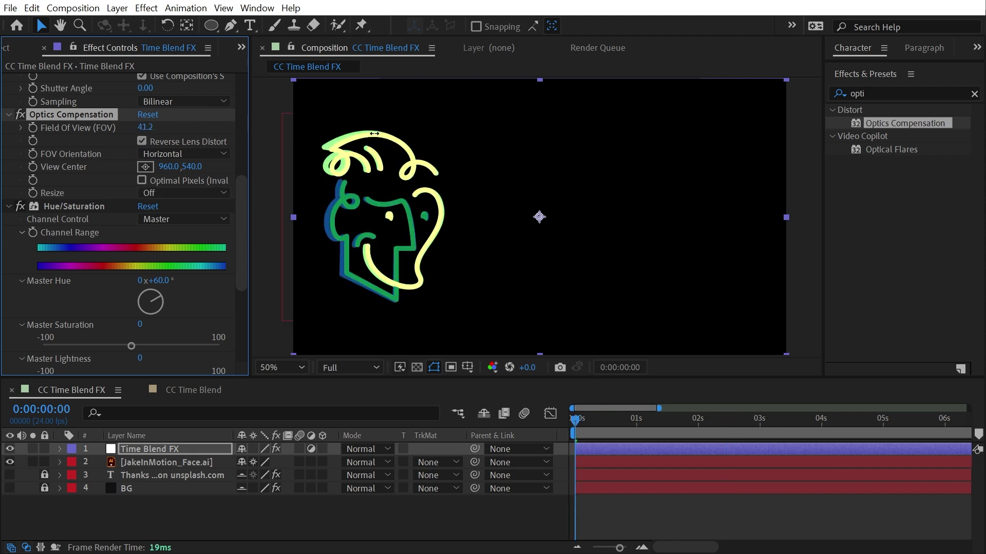
{"action": "left_click_drag", "start_coordinate": [374, 133], "coordinate": [311, 137]}
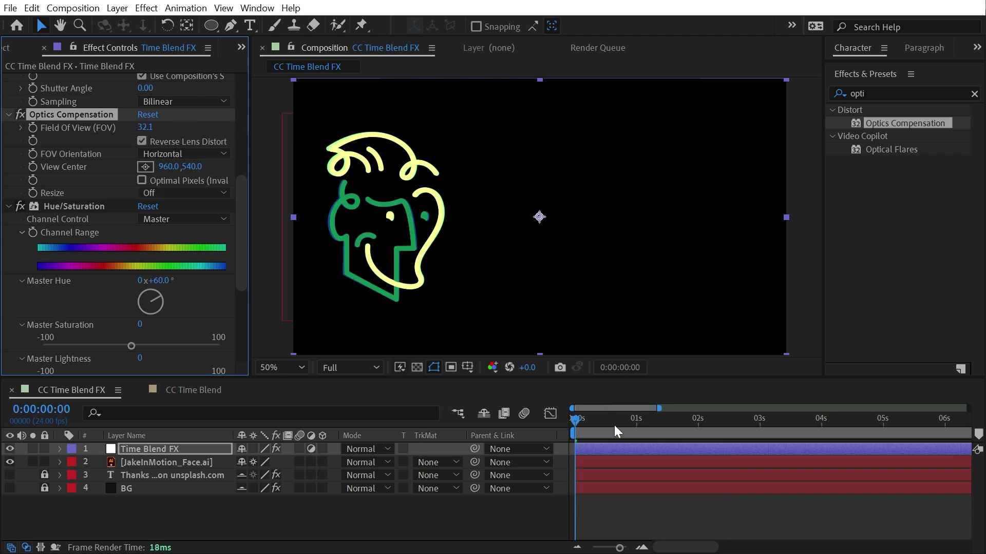
{"action": "key", "text": "space"}
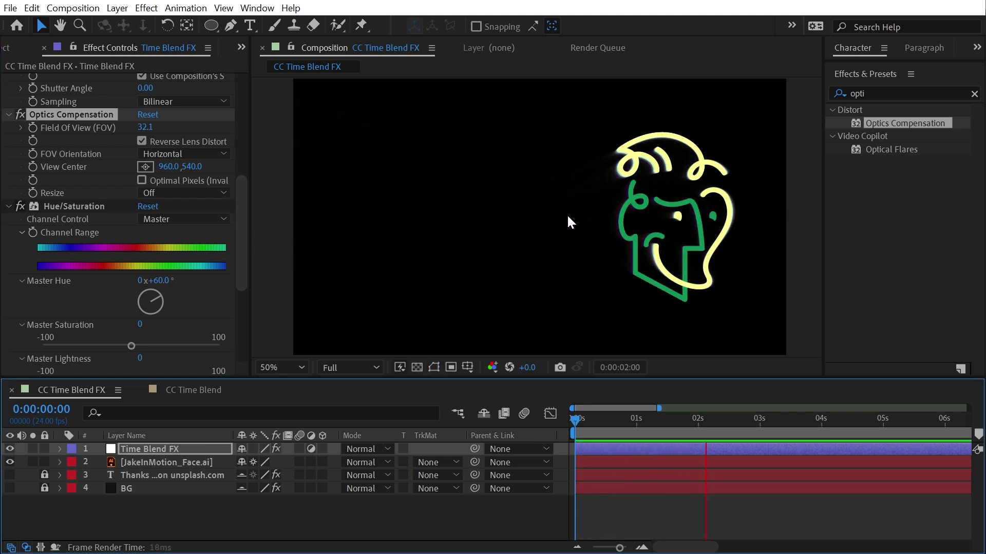
{"action": "key", "text": "space"}
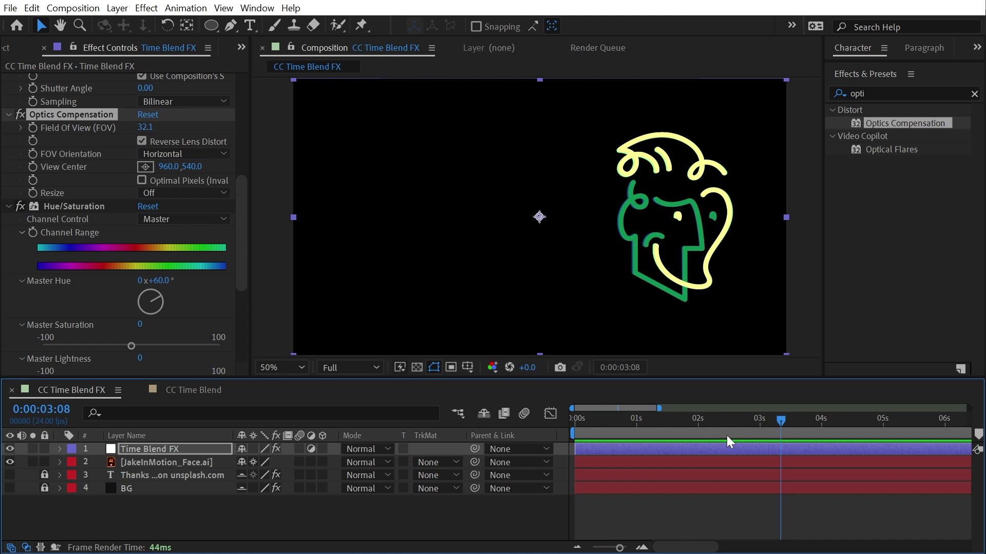
Reveal the Time Blend FX keyframes and shift both Accumulation keyframes later in time.
{"action": "left_click", "coordinate": [725, 462]}
{"action": "key", "text": "u"}
{"action": "left_click", "coordinate": [693, 419]}
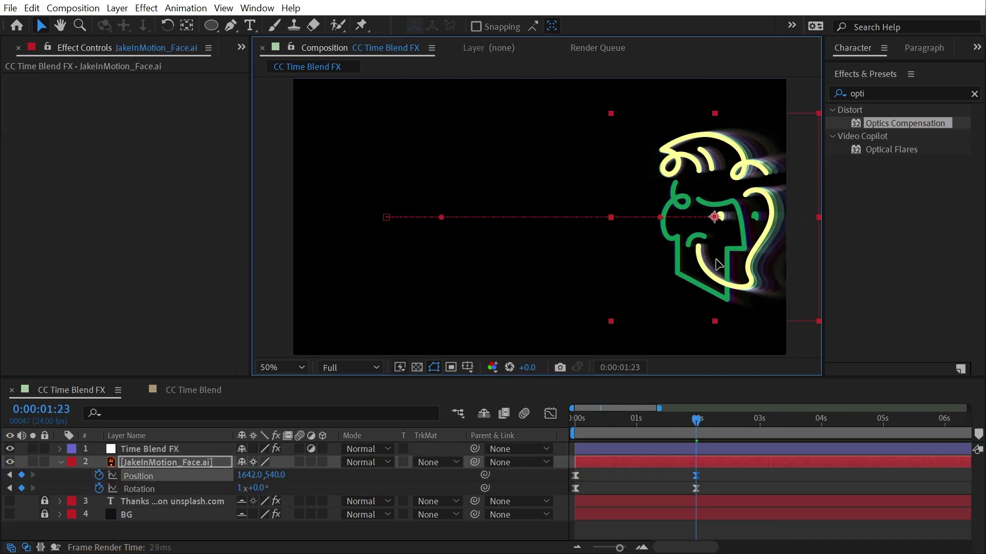
{"action": "left_click", "coordinate": [682, 449]}
{"action": "key", "text": "u"}
{"action": "left_click_drag", "start_coordinate": [682, 480], "coordinate": [749, 477]}
Purge the disk cache and preview the updated trail timing from the first frame.
{"action": "key", "text": "Home"}
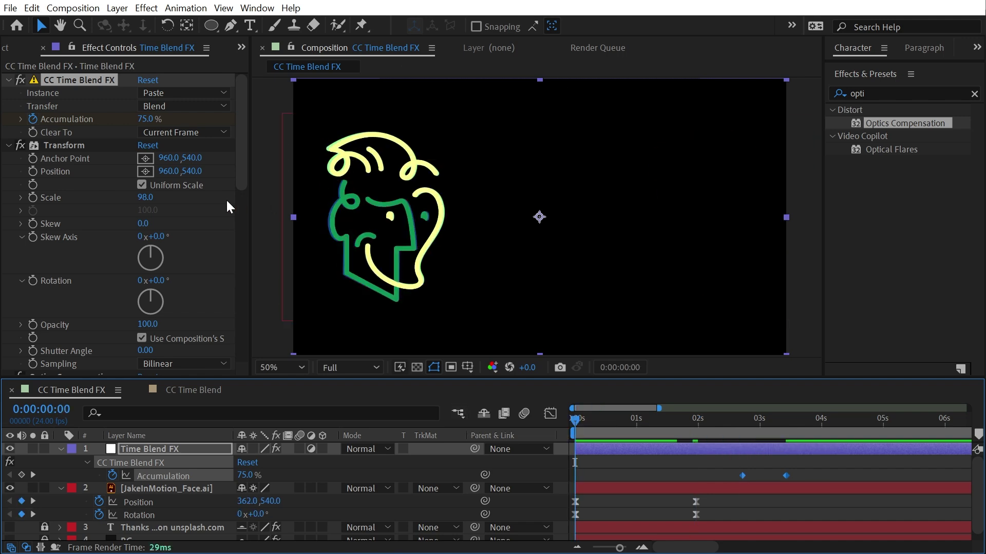
{"action": "key", "text": "ctrl+alt+KP_Divide"}
{"action": "key", "text": "Return"}
{"action": "key", "text": "space"}
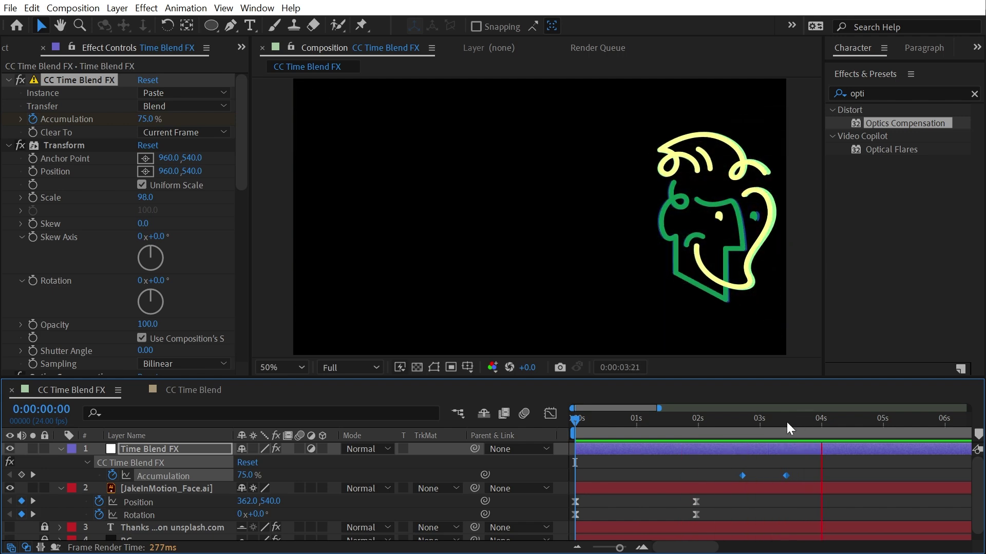
{"action": "left_click_drag", "start_coordinate": [786, 422], "coordinate": [670, 423]}
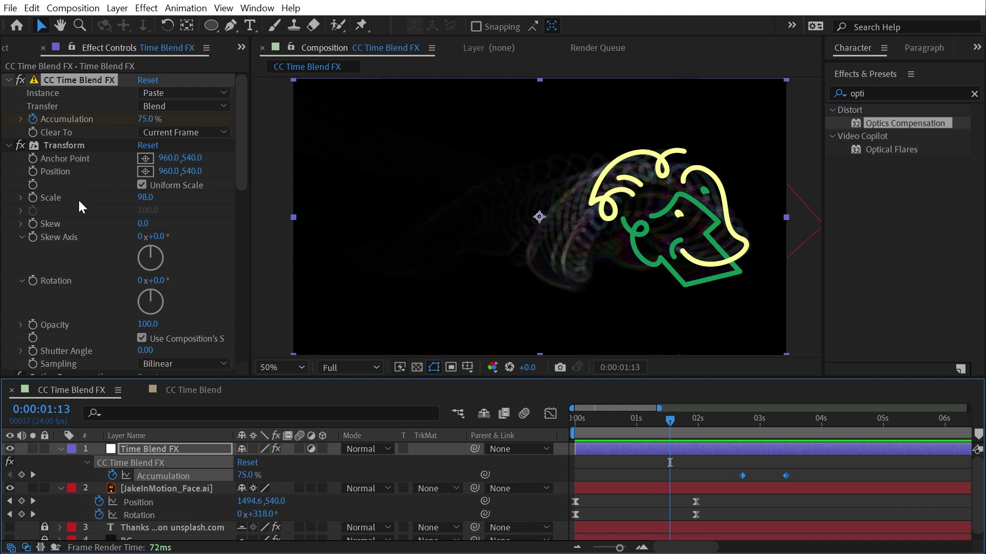